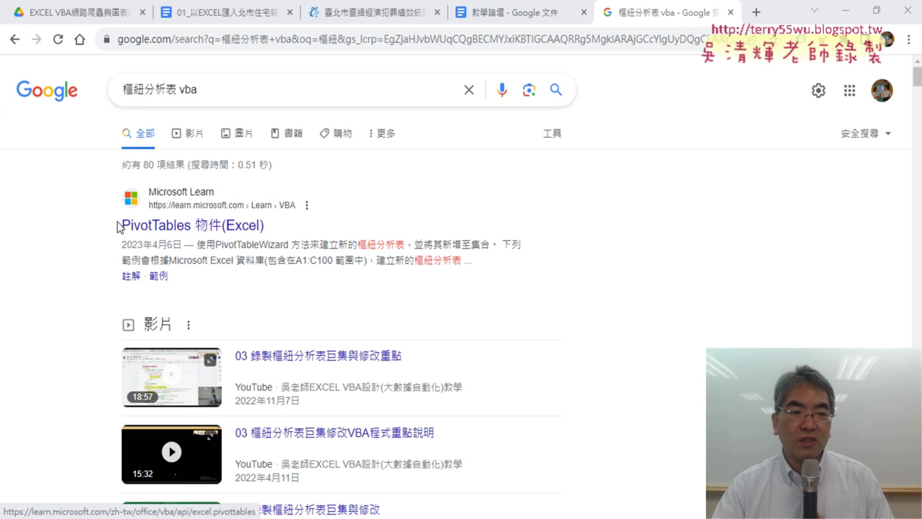
Step: Highlight the PivotTables search result title and scroll through the search results
{"action": "left_click_drag", "start_coordinate": [123, 225], "coordinate": [195, 227]}
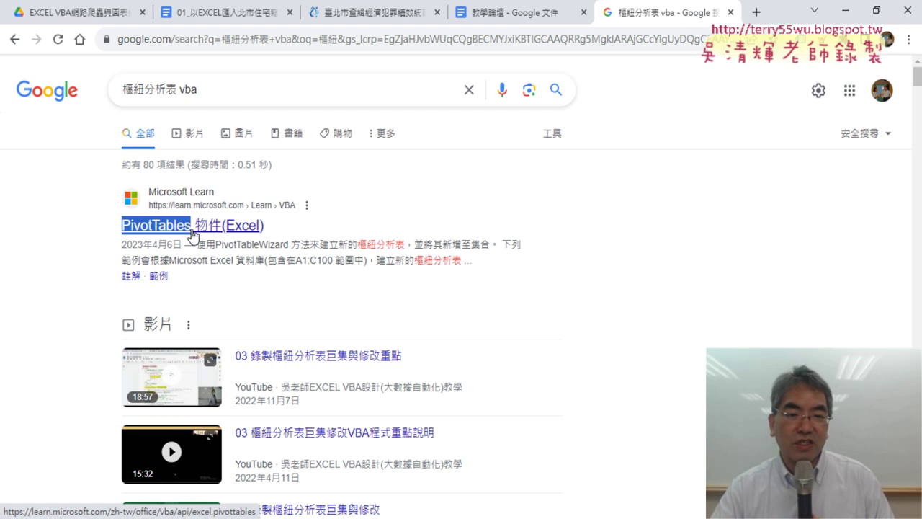
{"action": "scroll", "coordinate": [544, 277], "scroll_direction": "down", "scroll_amount": 2}
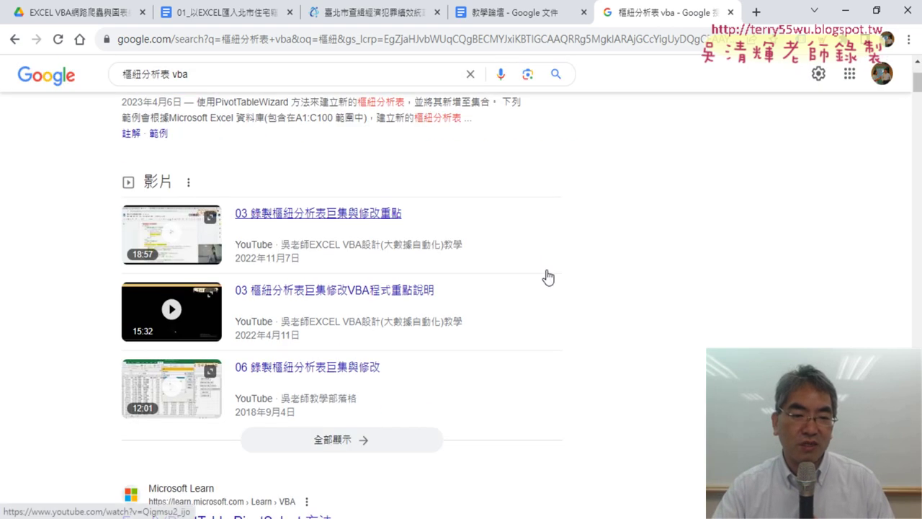
{"action": "scroll", "coordinate": [547, 277], "scroll_direction": "down", "scroll_amount": 1}
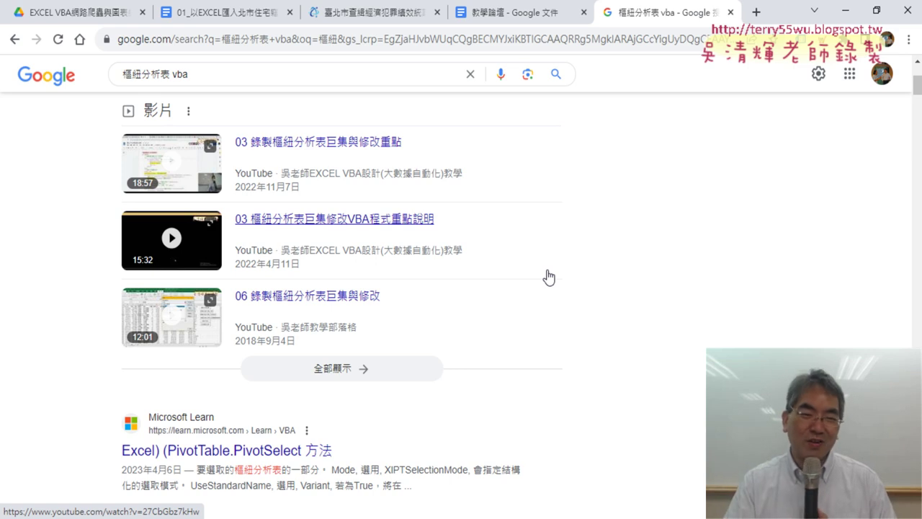
{"action": "scroll", "coordinate": [548, 277], "scroll_direction": "down", "scroll_amount": 1}
{"action": "scroll", "coordinate": [549, 277], "scroll_direction": "down", "scroll_amount": 2}
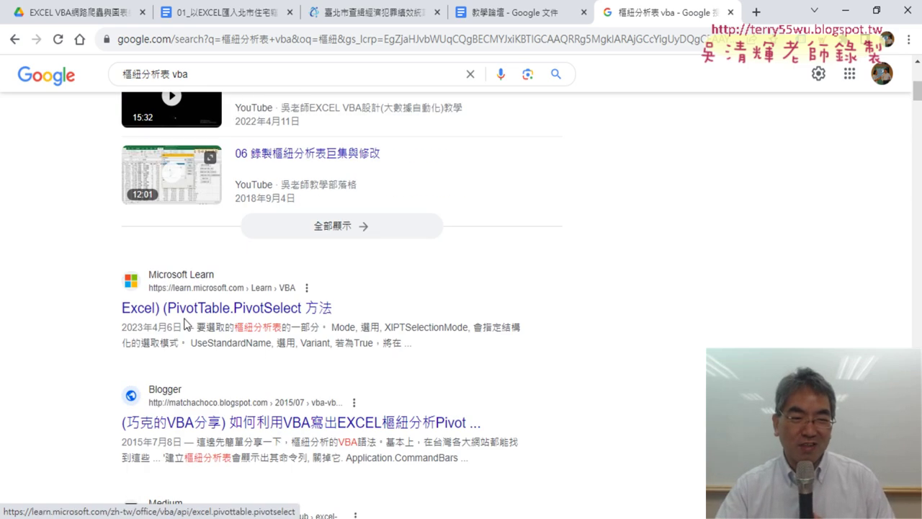
{"action": "scroll", "coordinate": [509, 350], "scroll_direction": "up", "scroll_amount": 3}
{"action": "scroll", "coordinate": [583, 373], "scroll_direction": "up", "scroll_amount": 1}
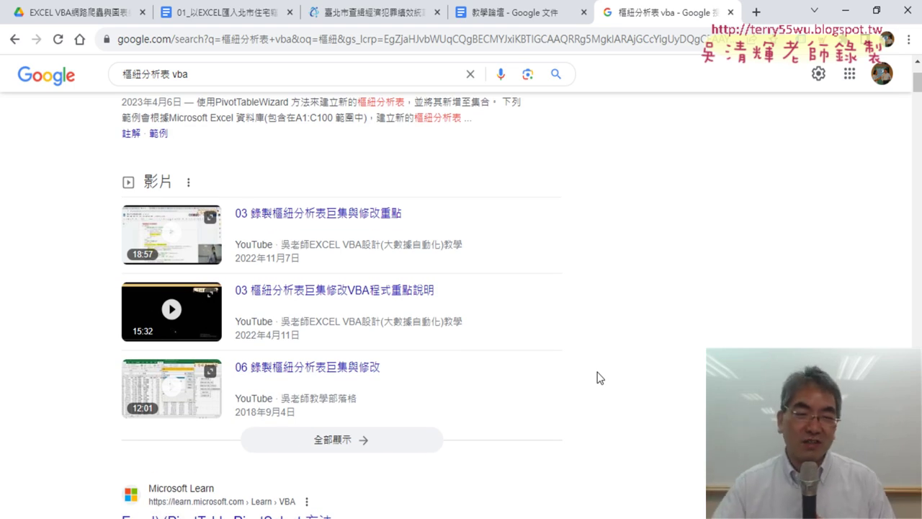
{"action": "scroll", "coordinate": [597, 377], "scroll_direction": "down", "scroll_amount": 4}
{"action": "scroll", "coordinate": [596, 377], "scroll_direction": "down", "scroll_amount": 1}
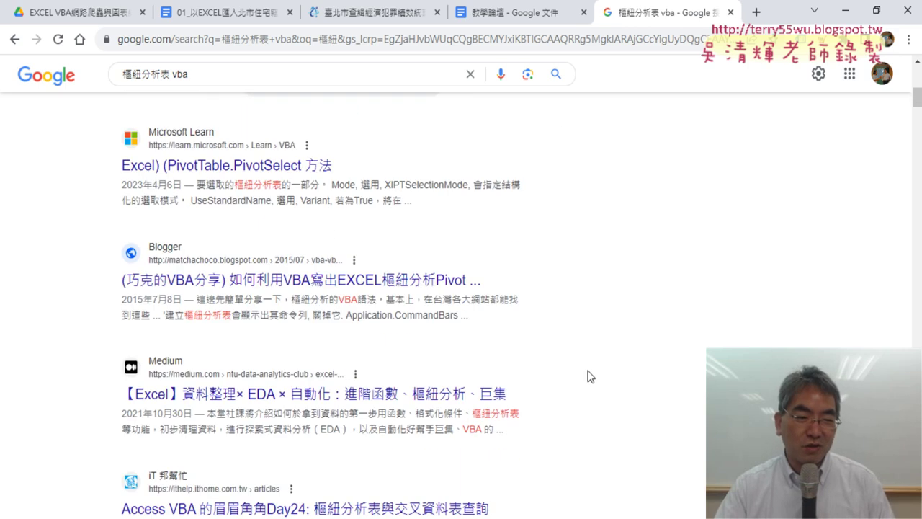
Step: Open the Blogger article on VBA pivot tables and highlight its sentence about YouTube lessons
{"action": "right_click", "coordinate": [321, 290]}
{"action": "left_click", "coordinate": [355, 291]}
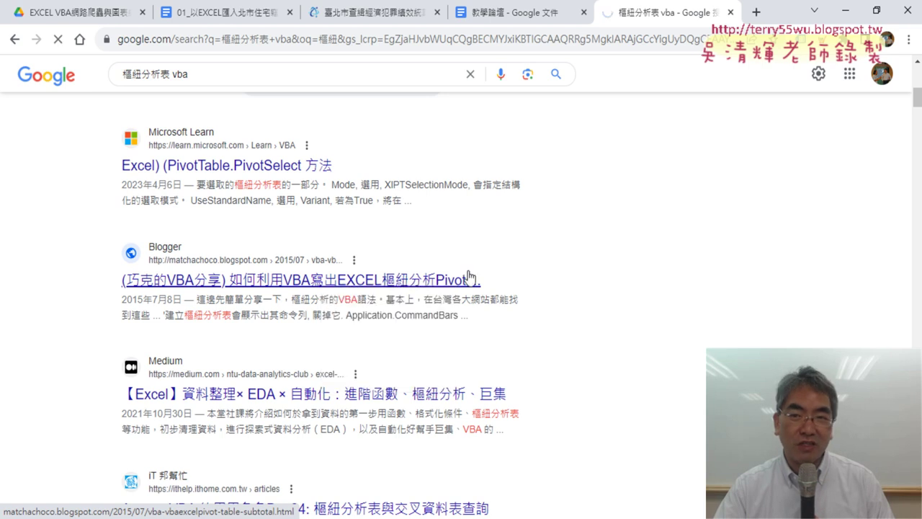
{"action": "scroll", "coordinate": [461, 281], "scroll_direction": "down", "scroll_amount": 3}
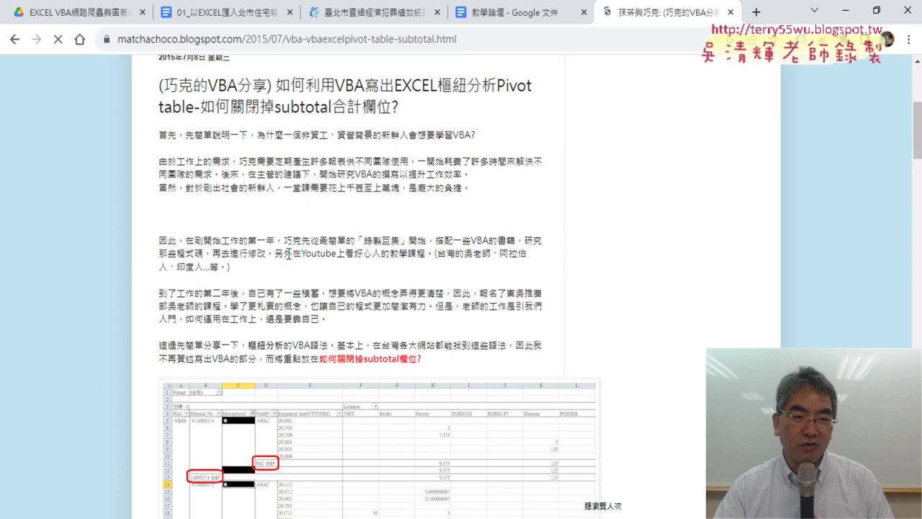
{"action": "mouse_move", "coordinate": [277, 254]}
{"action": "left_mouse_down"}
{"action": "mouse_move", "coordinate": [423, 254]}
{"action": "mouse_move", "coordinate": [490, 265]}
{"action": "left_mouse_up"}
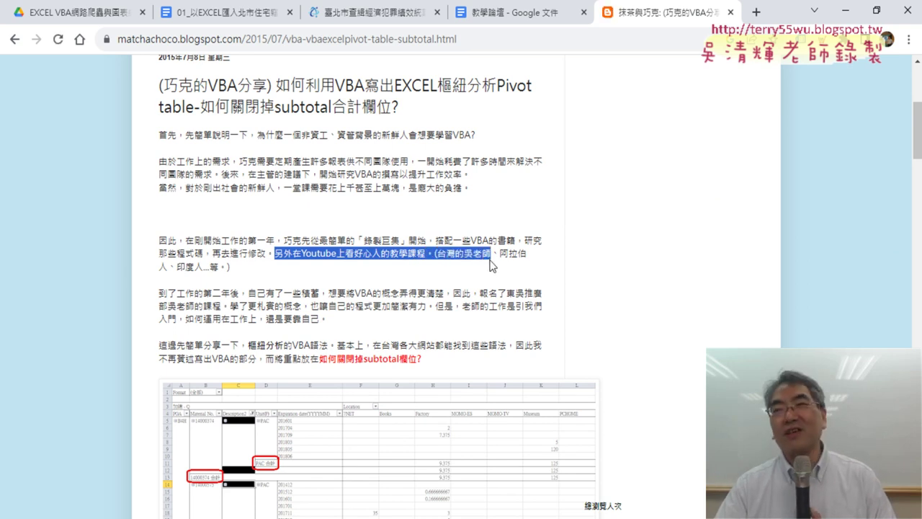
Step: Skim the Excel VBA visualization teaching PDF from the results, then scroll back to the top of the results
{"action": "left_click", "coordinate": [14, 39]}
{"action": "scroll", "coordinate": [616, 304], "scroll_direction": "down", "scroll_amount": 5}
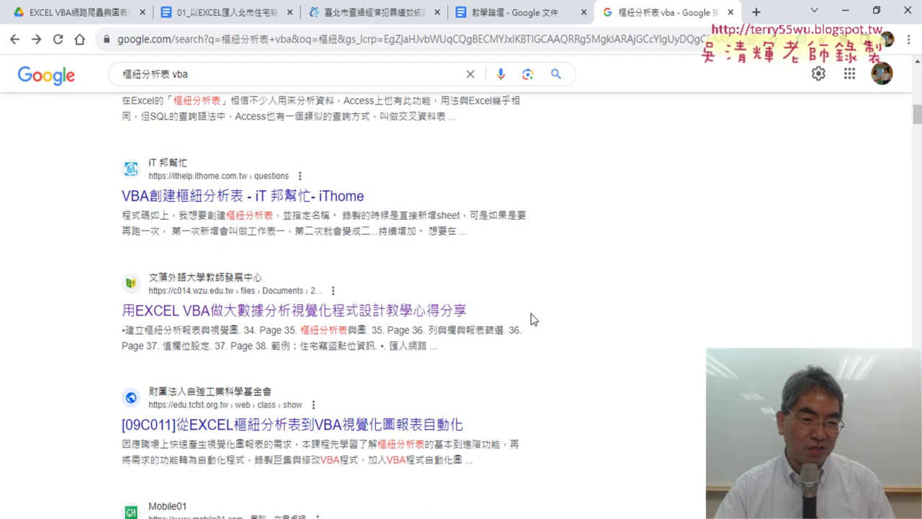
{"action": "left_click", "coordinate": [361, 312]}
{"action": "scroll", "coordinate": [362, 312], "scroll_direction": "down", "scroll_amount": 5}
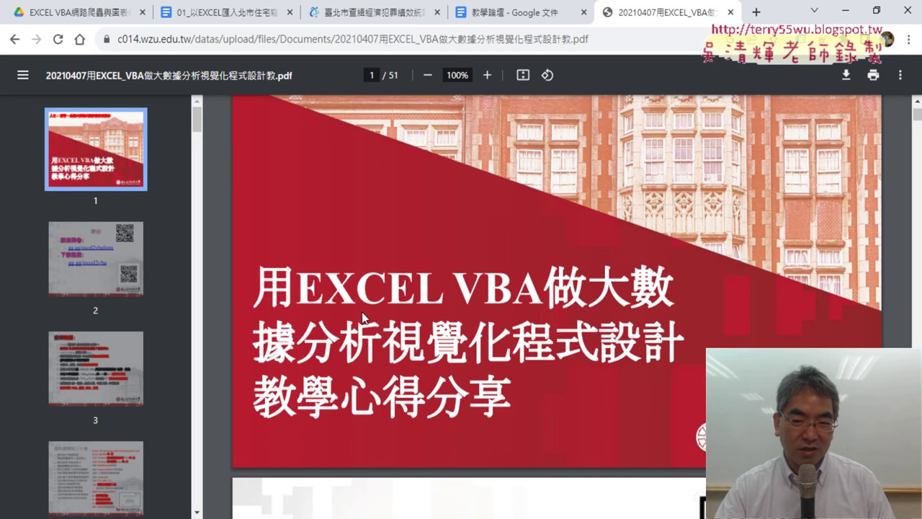
{"action": "scroll", "coordinate": [362, 317], "scroll_direction": "down", "scroll_amount": 6}
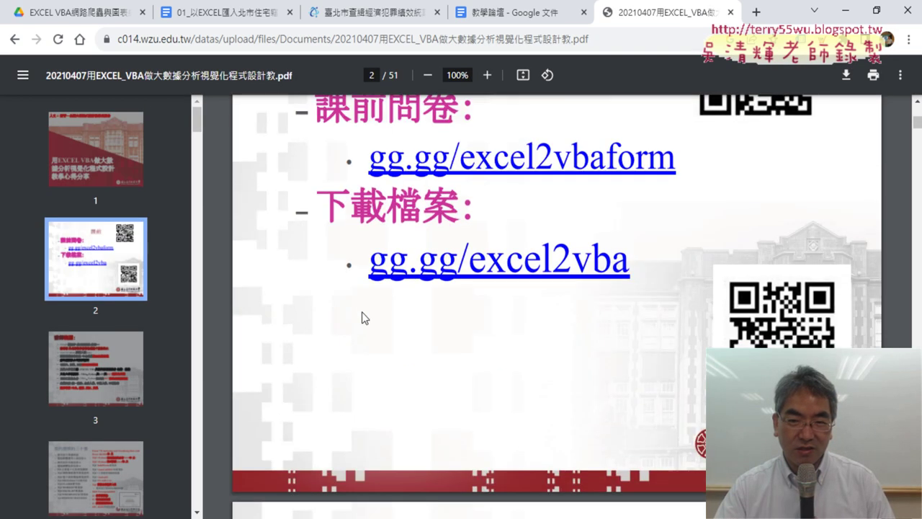
{"action": "scroll", "coordinate": [363, 317], "scroll_direction": "down", "scroll_amount": 2}
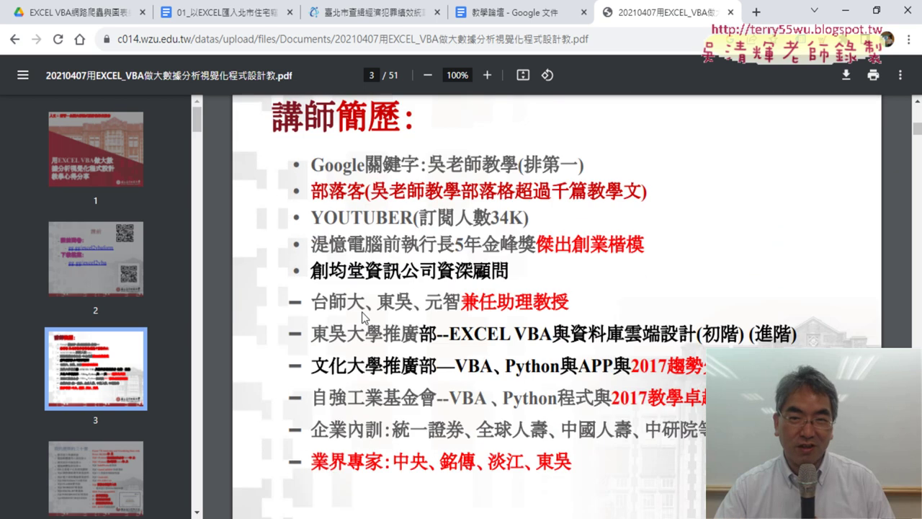
{"action": "scroll", "coordinate": [361, 317], "scroll_direction": "up", "scroll_amount": 4}
{"action": "left_click", "coordinate": [14, 39]}
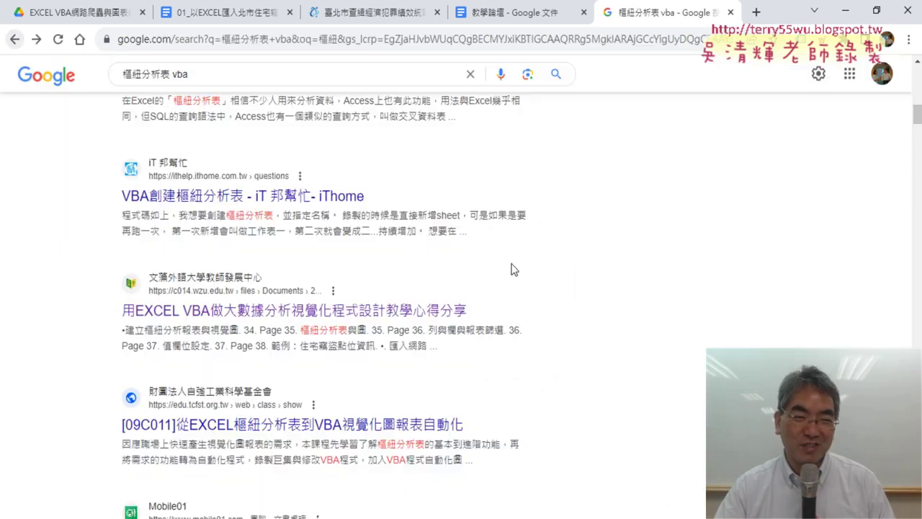
{"action": "scroll", "coordinate": [649, 336], "scroll_direction": "up", "scroll_amount": 2}
{"action": "scroll", "coordinate": [649, 336], "scroll_direction": "up", "scroll_amount": 4}
{"action": "scroll", "coordinate": [649, 336], "scroll_direction": "up", "scroll_amount": 3}
{"action": "scroll", "coordinate": [649, 336], "scroll_direction": "up", "scroll_amount": 5}
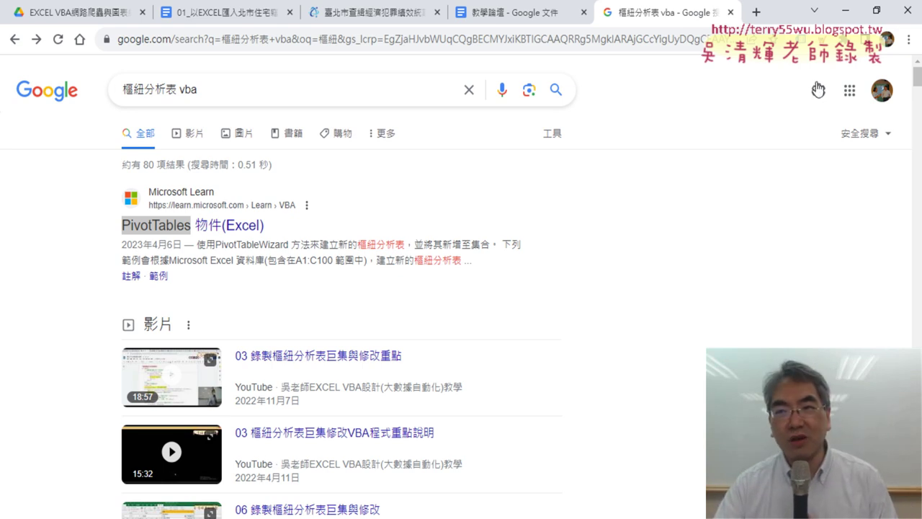
Step: Back in the workbook, go to the 歷年竊盜折線圖 sheet and mark up its pivot table and line chart
{"action": "left_click", "coordinate": [846, 13]}
{"action": "left_click", "coordinate": [525, 417]}
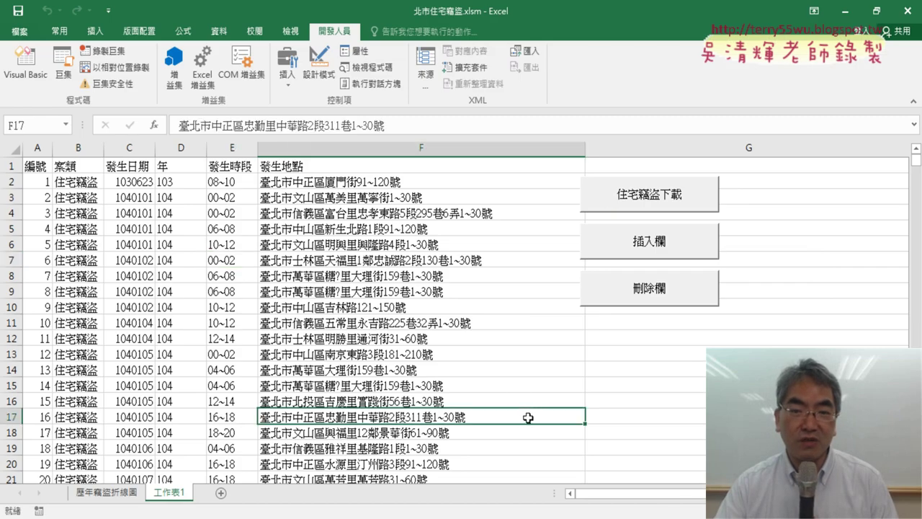
{"action": "left_click", "coordinate": [107, 492]}
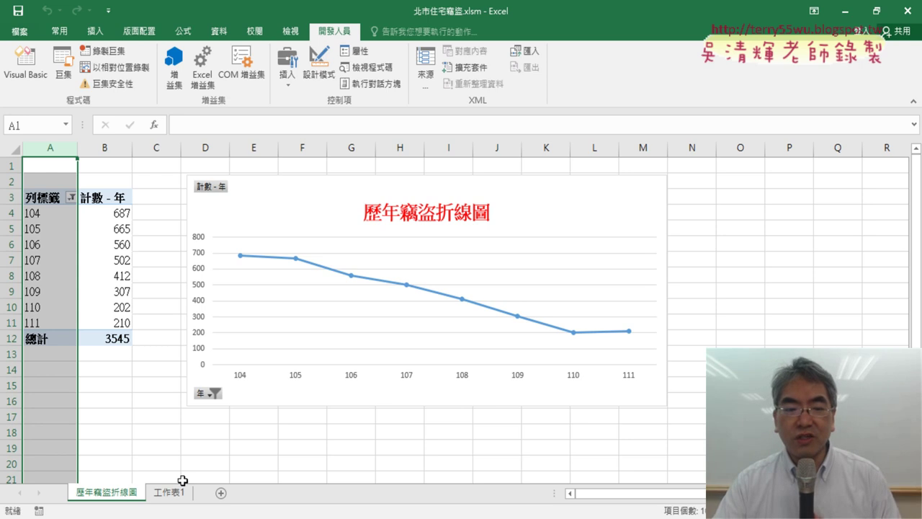
{"action": "left_click", "coordinate": [94, 262]}
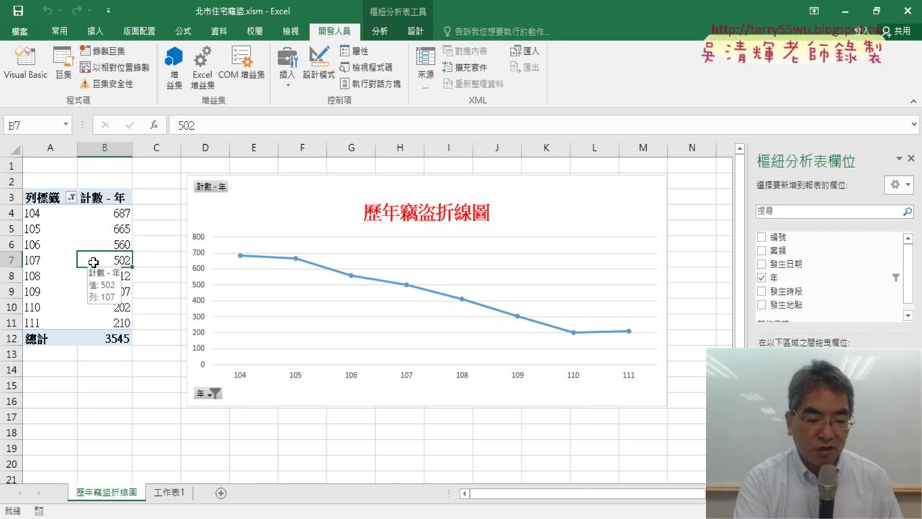
{"action": "mouse_move", "coordinate": [106, 368]}
{"action": "left_mouse_down"}
{"action": "mouse_move", "coordinate": [108, 169]}
{"action": "mouse_move", "coordinate": [81, 376]}
{"action": "left_mouse_up"}
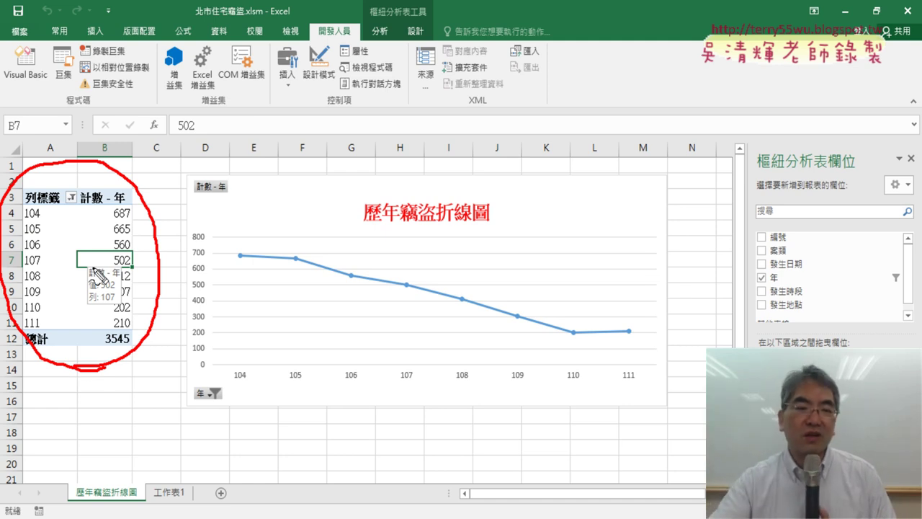
{"action": "mouse_move", "coordinate": [431, 450]}
{"action": "left_mouse_down"}
{"action": "mouse_move", "coordinate": [557, 355]}
{"action": "mouse_move", "coordinate": [429, 430]}
{"action": "left_mouse_up"}
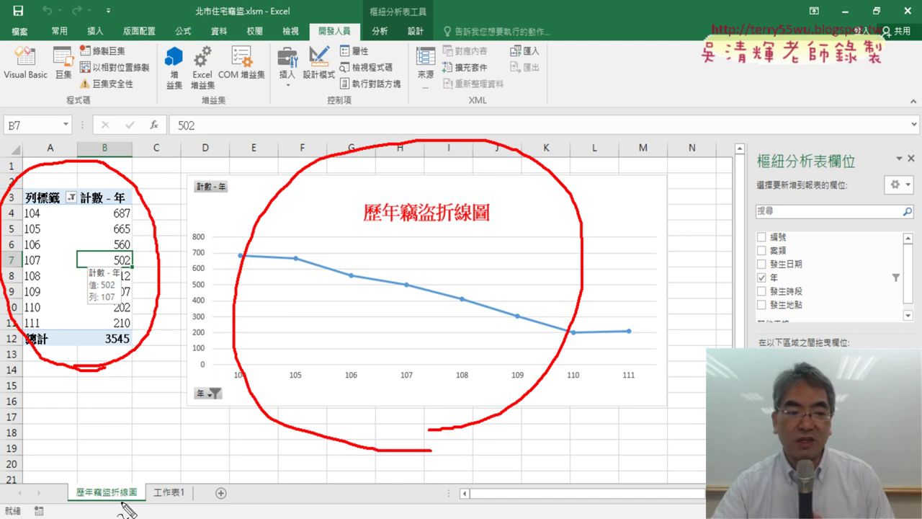
{"action": "mouse_move", "coordinate": [128, 502]}
{"action": "left_mouse_down"}
{"action": "mouse_move", "coordinate": [75, 493]}
{"action": "mouse_move", "coordinate": [108, 503]}
{"action": "left_mouse_up"}
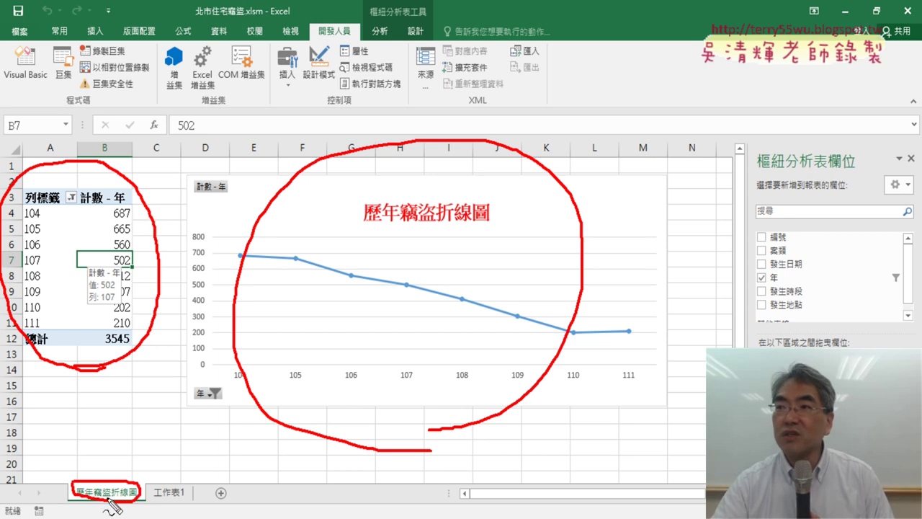
{"action": "key", "text": "Escape"}
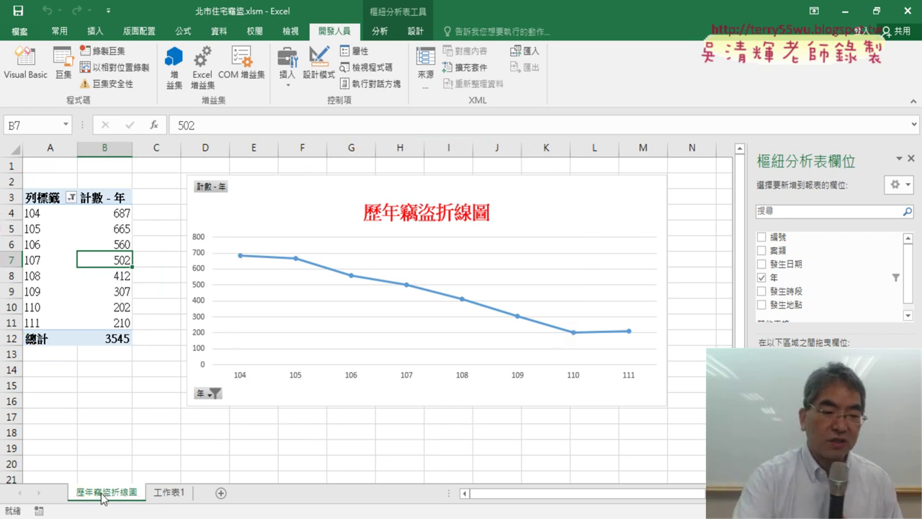
Step: Delete the 歷年竊盜折線圖 sheet and confirm the deletion
{"action": "right_click", "coordinate": [122, 499]}
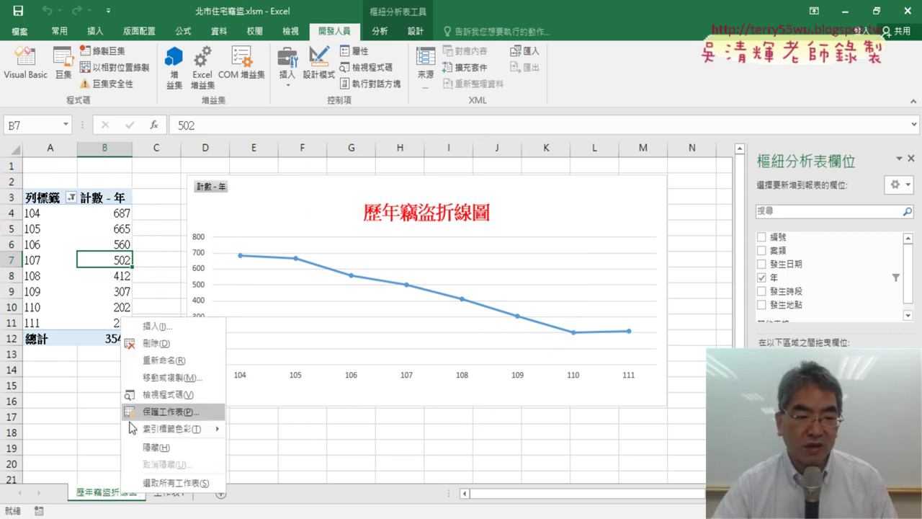
{"action": "left_click", "coordinate": [151, 345]}
{"action": "left_click", "coordinate": [436, 305]}
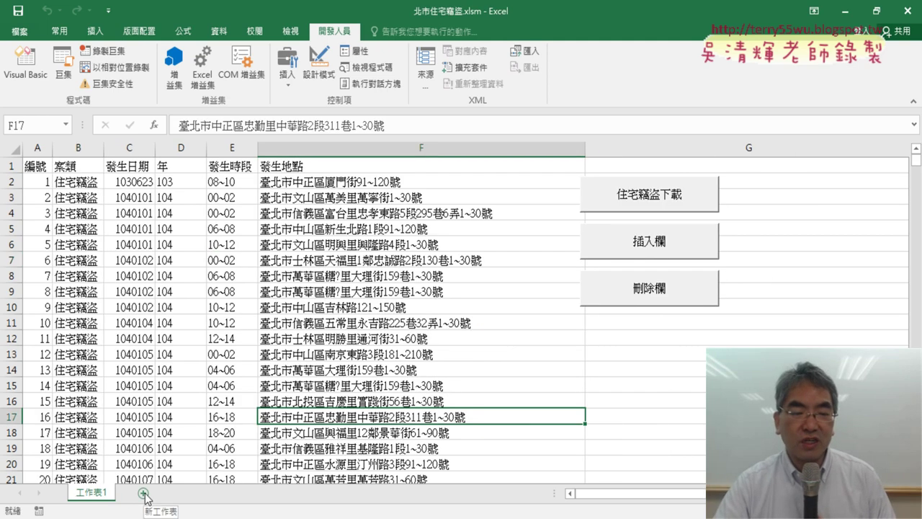
Step: With a burglary data cell selected, begin recording a macro named 樞紐表 in this workbook
{"action": "left_click", "coordinate": [286, 320]}
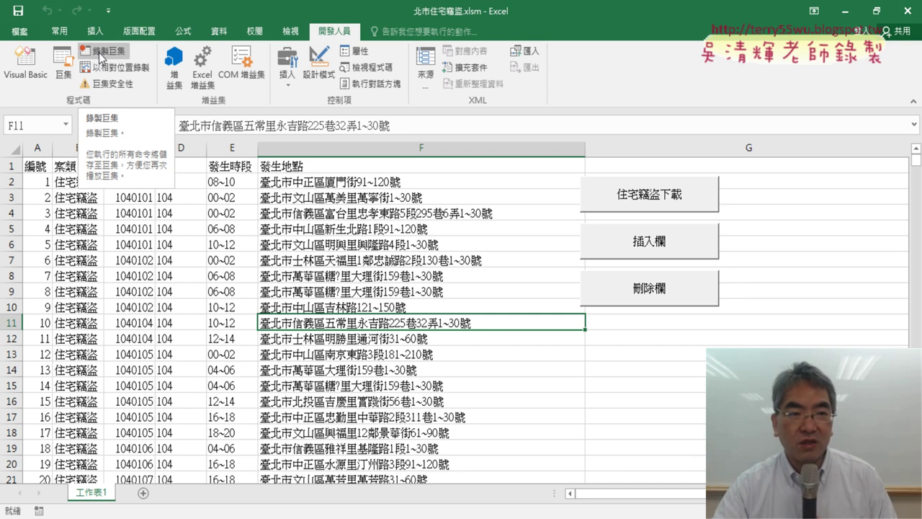
{"action": "left_click", "coordinate": [115, 55]}
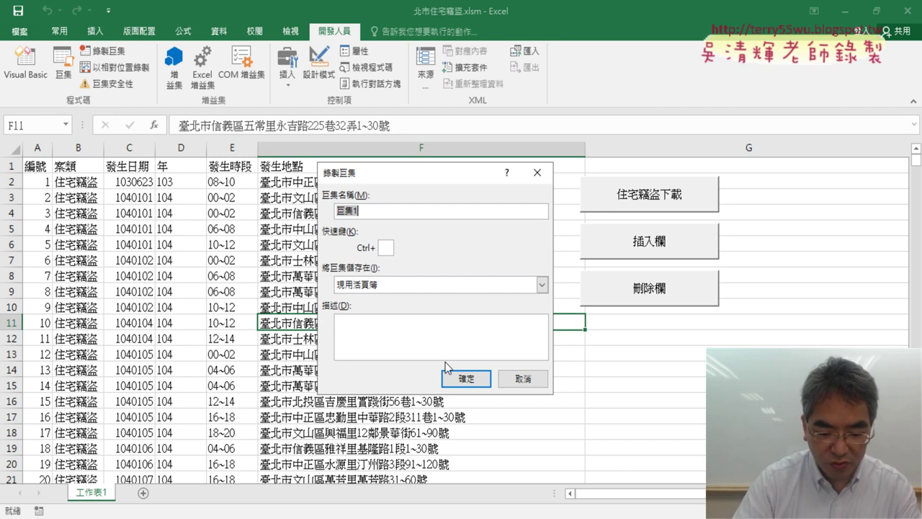
{"action": "type", "text": "書標題列"}
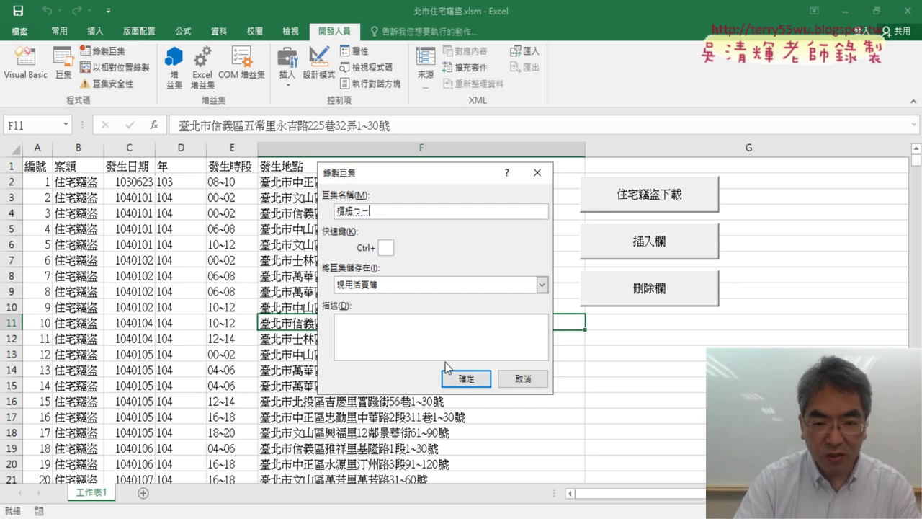
{"action": "type", "text": "表"}
{"action": "key", "text": "Return"}
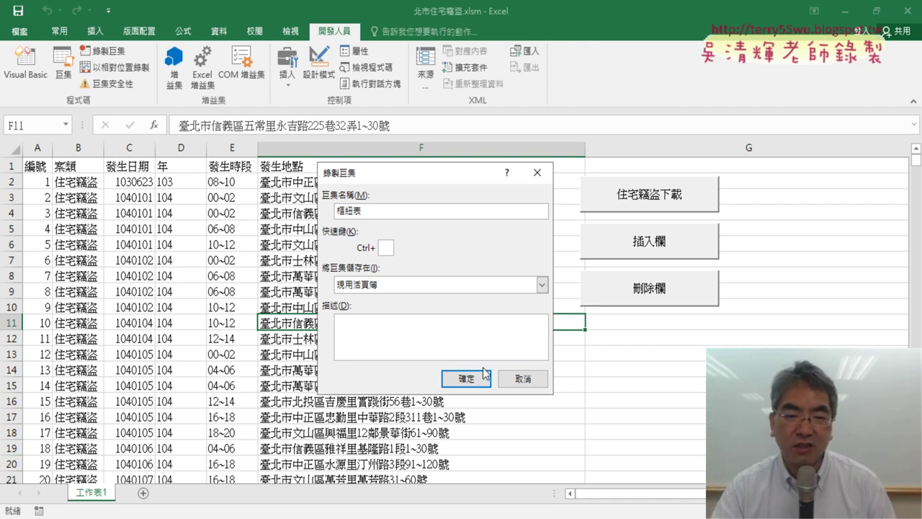
{"action": "left_click", "coordinate": [465, 379]}
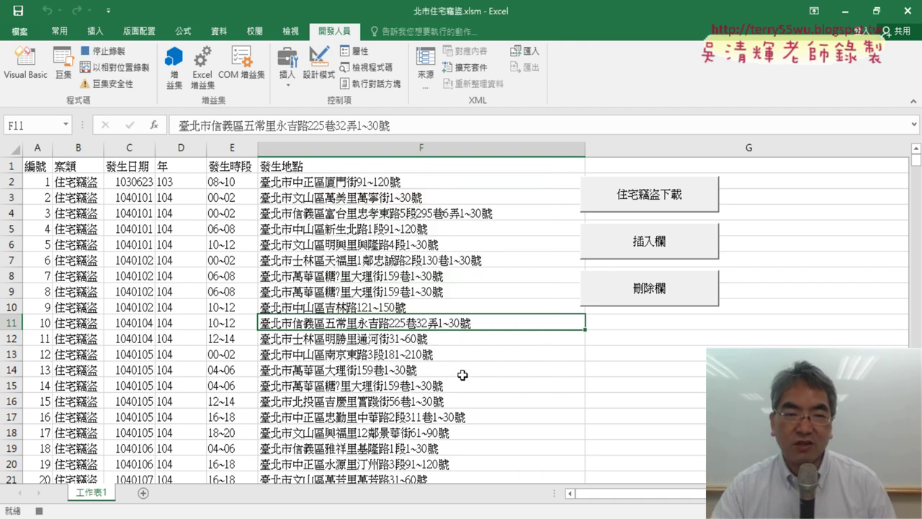
Step: Insert a pivot table from 工作表1!$A$1:$F$3704 on a new worksheet
{"action": "left_click", "coordinate": [94, 31]}
{"action": "left_click", "coordinate": [25, 66]}
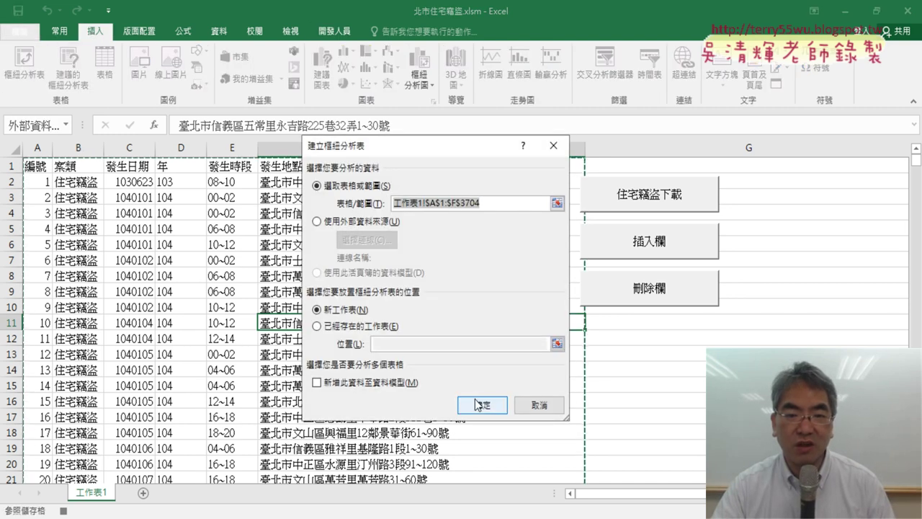
{"action": "left_click_drag", "start_coordinate": [438, 159], "coordinate": [438, 239]}
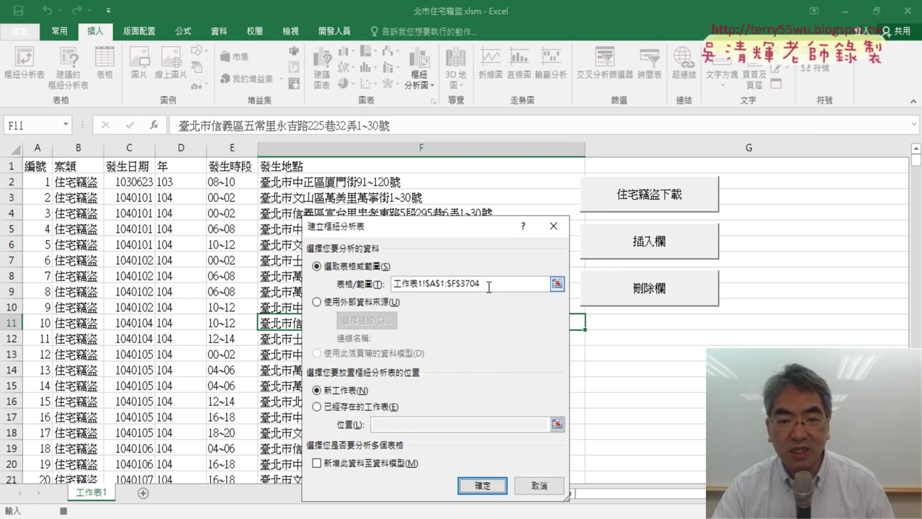
{"action": "left_click", "coordinate": [482, 485]}
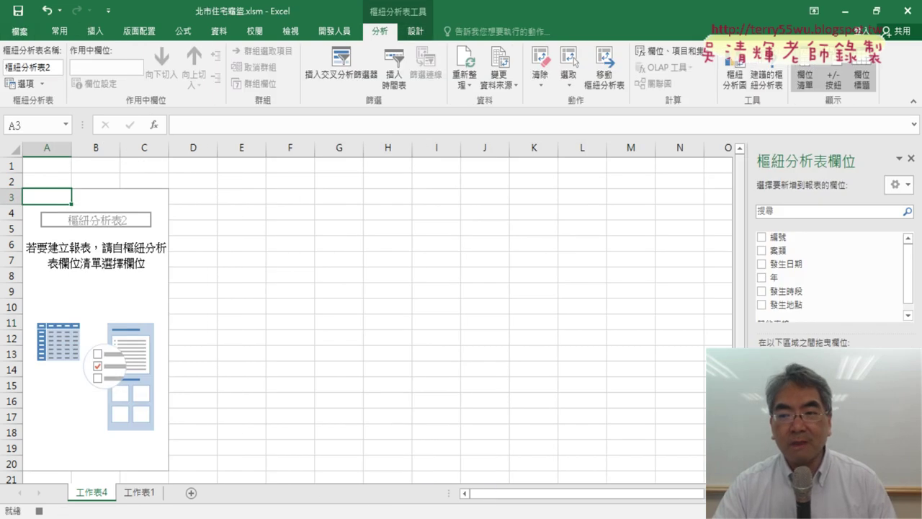
{"action": "left_click_drag", "start_coordinate": [911, 281], "coordinate": [911, 286]}
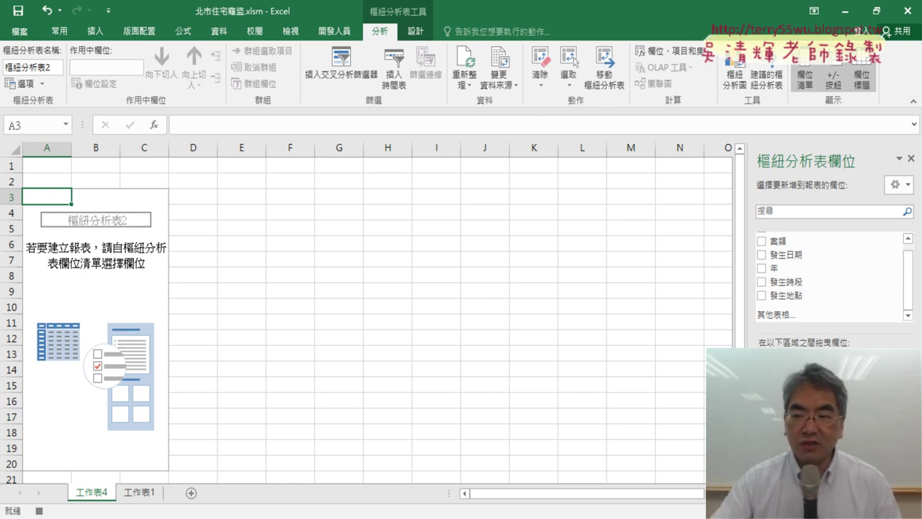
{"action": "mouse_move", "coordinate": [775, 276]}
{"action": "left_mouse_down"}
{"action": "mouse_move", "coordinate": [753, 277]}
{"action": "mouse_move", "coordinate": [792, 275]}
{"action": "mouse_move", "coordinate": [855, 349]}
{"action": "left_mouse_up"}
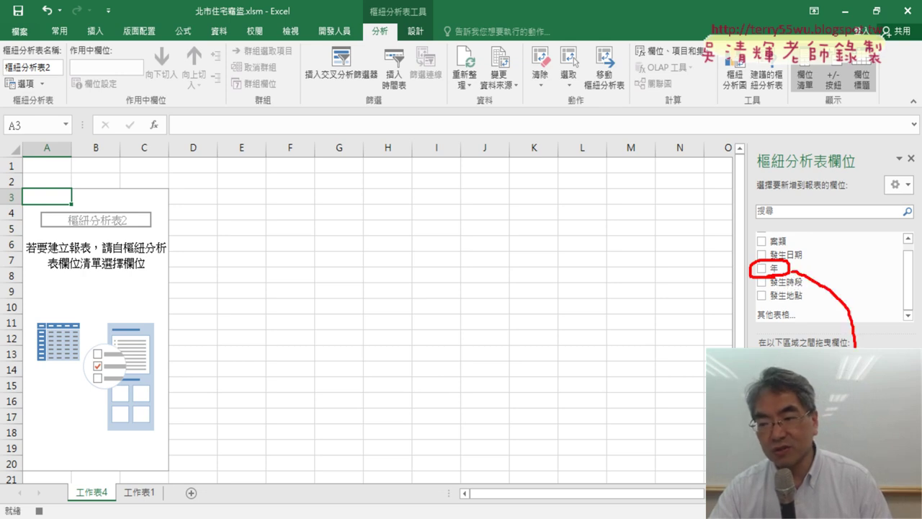
{"action": "left_click_drag", "start_coordinate": [793, 281], "coordinate": [774, 347]}
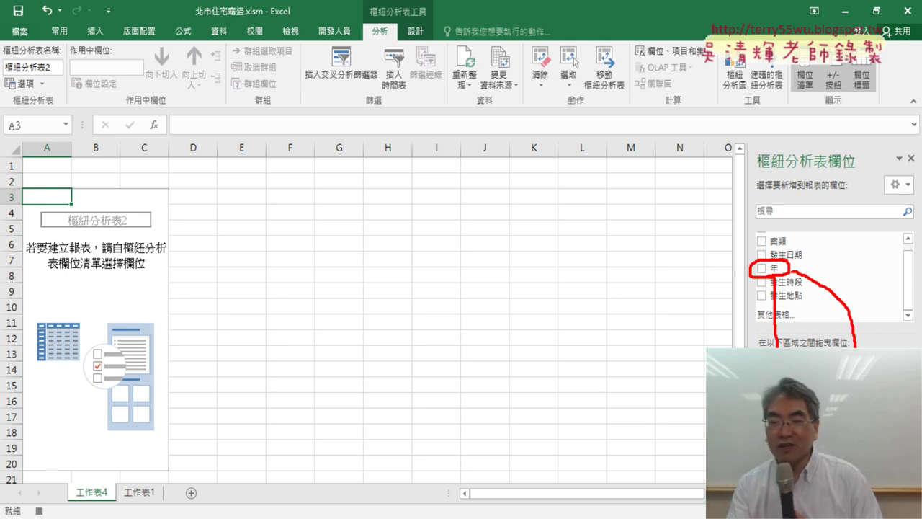
{"action": "key", "text": "Escape"}
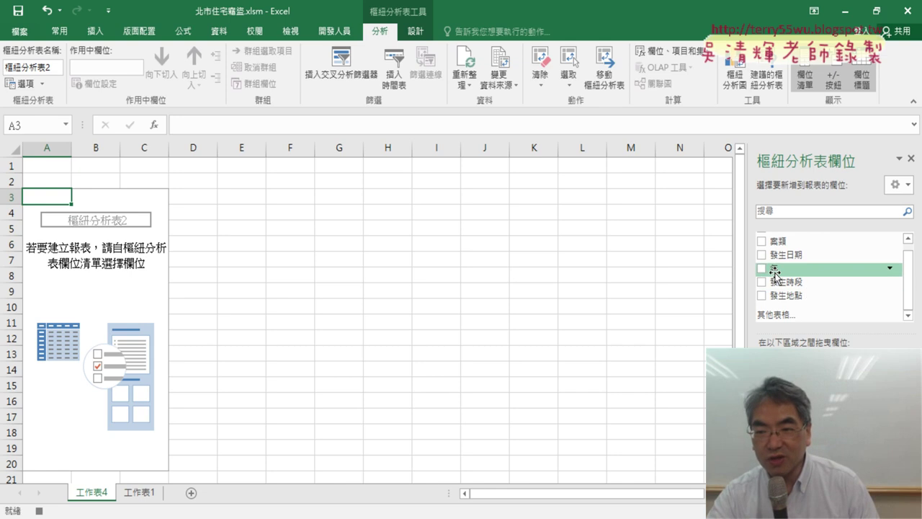
Step: Put 年 in Values as a count and in Rows, filtering out 102, 103 and 112 for a 3547 total
{"action": "mouse_move", "coordinate": [775, 272]}
{"action": "left_mouse_down"}
{"action": "mouse_move", "coordinate": [818, 319]}
{"action": "mouse_move", "coordinate": [864, 468]}
{"action": "left_mouse_up"}
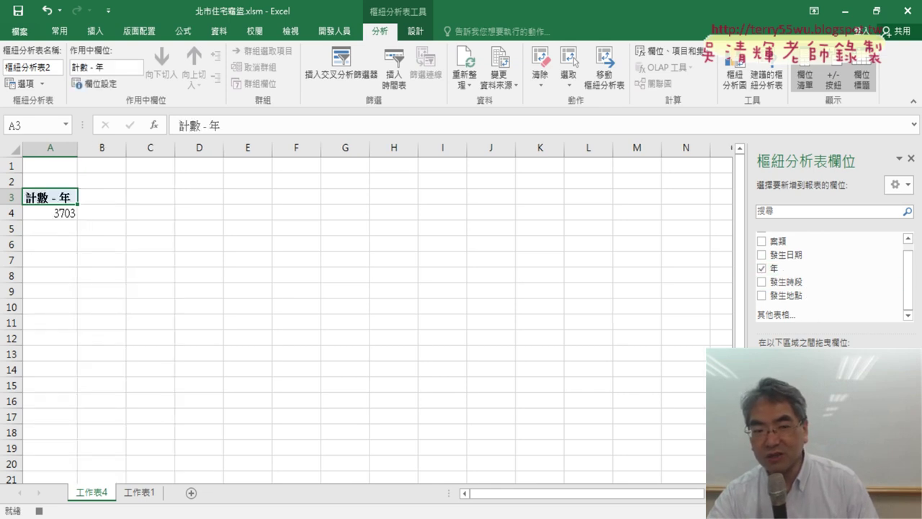
{"action": "left_click_drag", "start_coordinate": [774, 268], "coordinate": [771, 469]}
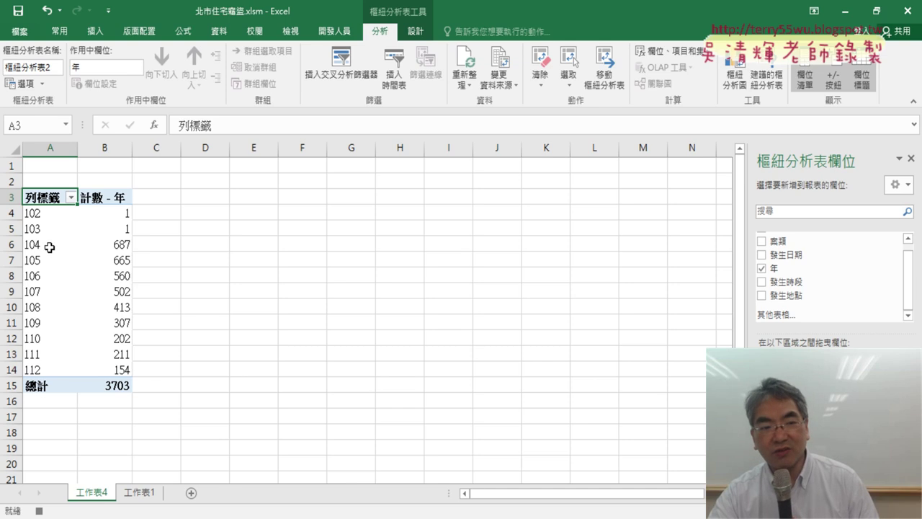
{"action": "left_click", "coordinate": [70, 198]}
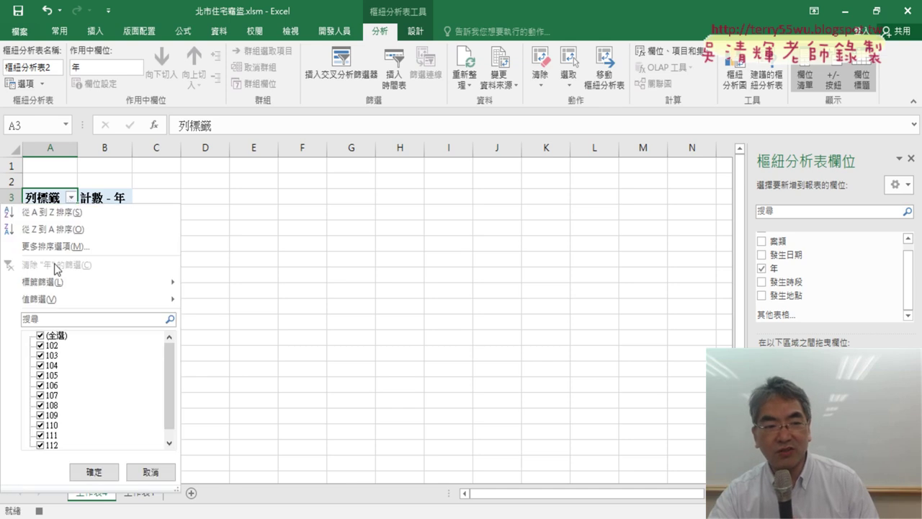
{"action": "left_click", "coordinate": [41, 346]}
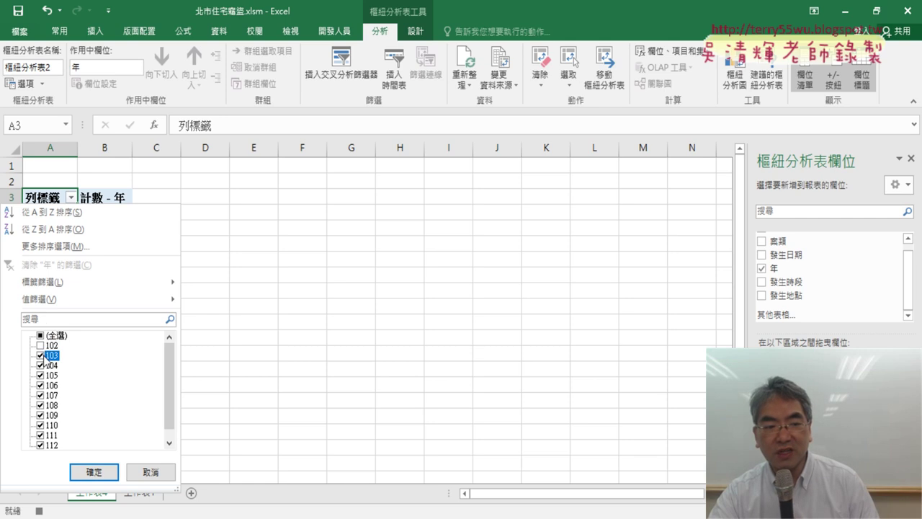
{"action": "left_click", "coordinate": [40, 445]}
{"action": "left_click", "coordinate": [94, 473]}
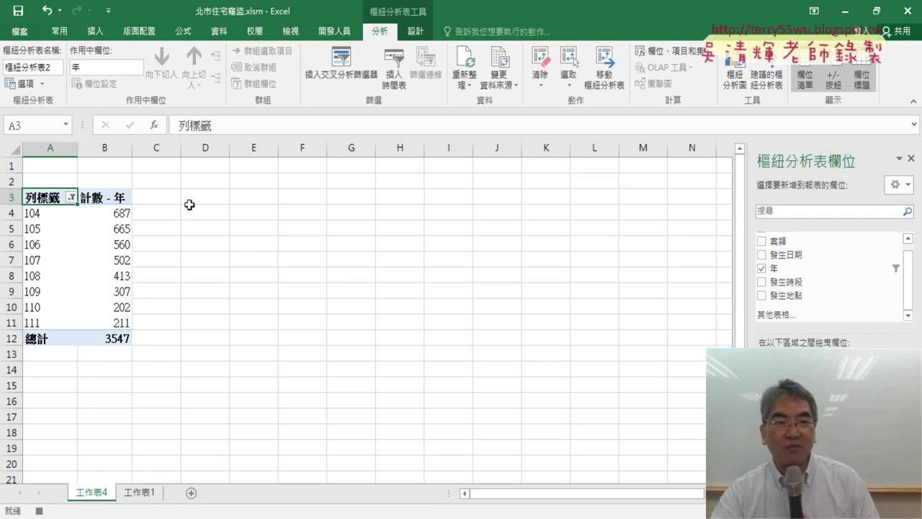
{"action": "left_click", "coordinate": [339, 33]}
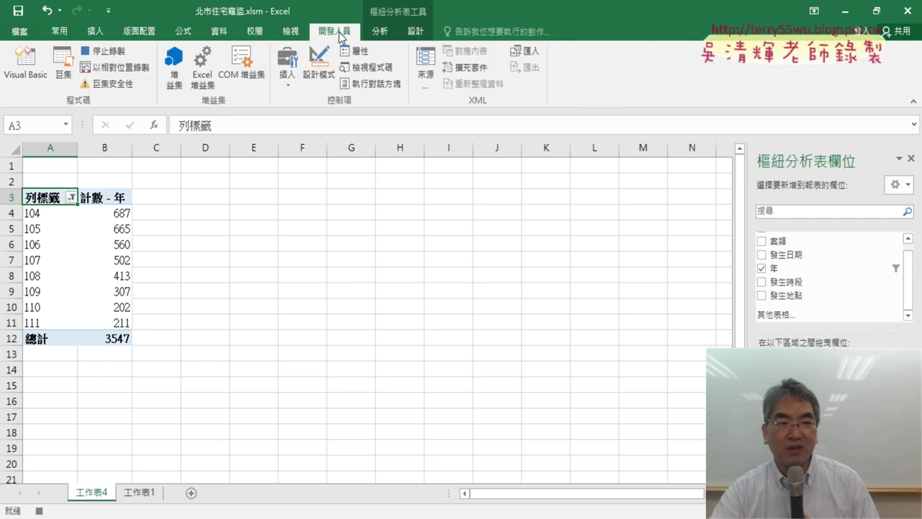
Step: Stop recording the 樞紐表 macro and delete the 工作表4 pivot sheet
{"action": "left_click", "coordinate": [112, 53]}
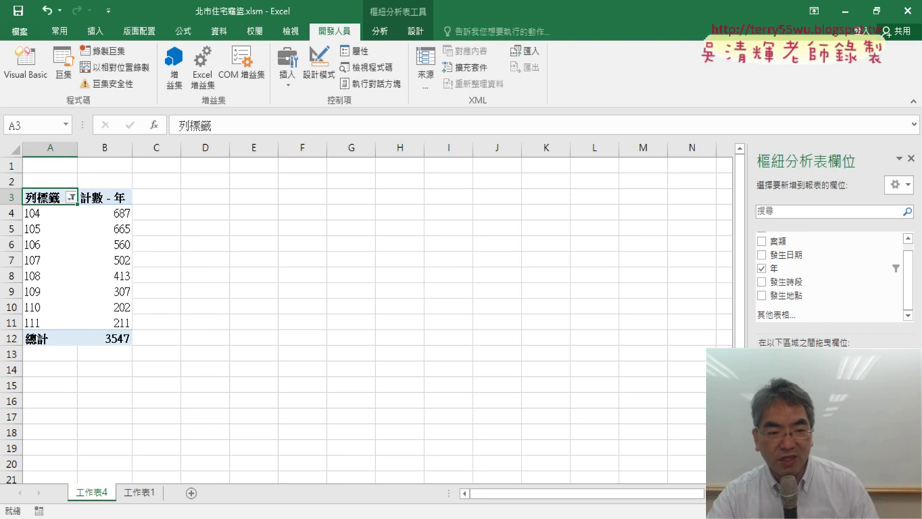
{"action": "right_click", "coordinate": [98, 497]}
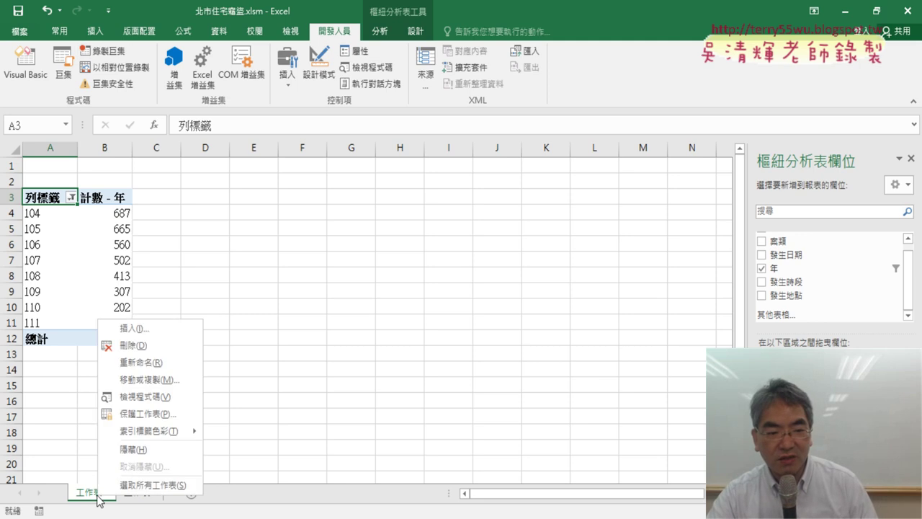
{"action": "left_click", "coordinate": [126, 346]}
Step: Confirm deleting 工作表4, then run the 樞紐表 macro from the Macros list
{"action": "left_click", "coordinate": [438, 303]}
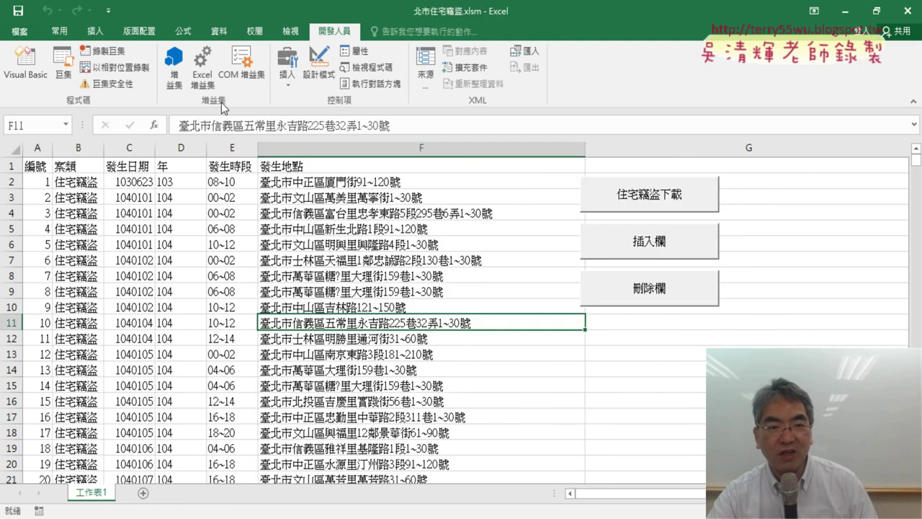
{"action": "left_click", "coordinate": [63, 65]}
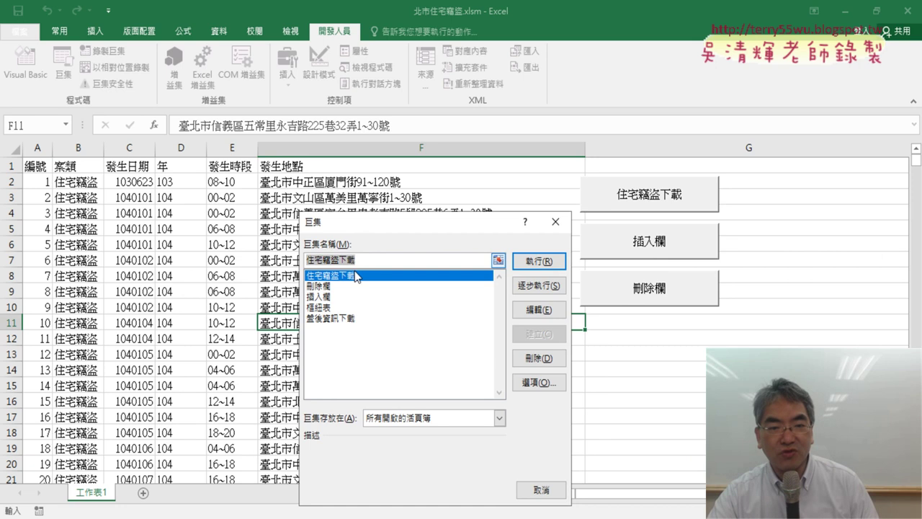
{"action": "left_click", "coordinate": [337, 308]}
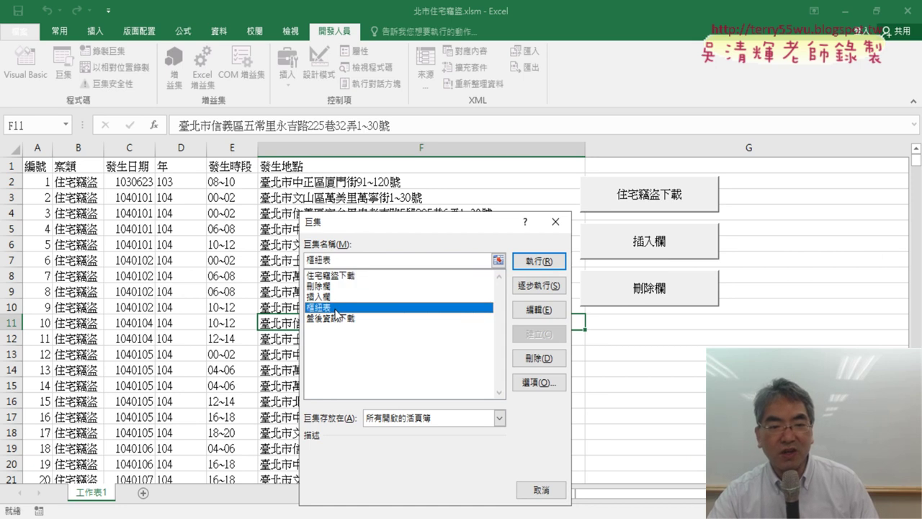
{"action": "left_click", "coordinate": [541, 262]}
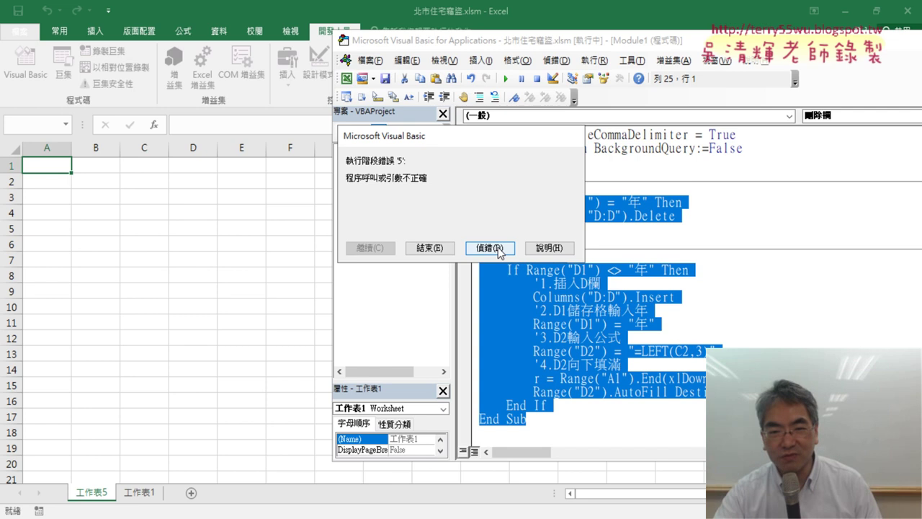
Step: Debug the runtime error to open Module2 at the PivotCaches.Create line, and widen the code view
{"action": "left_click", "coordinate": [490, 248]}
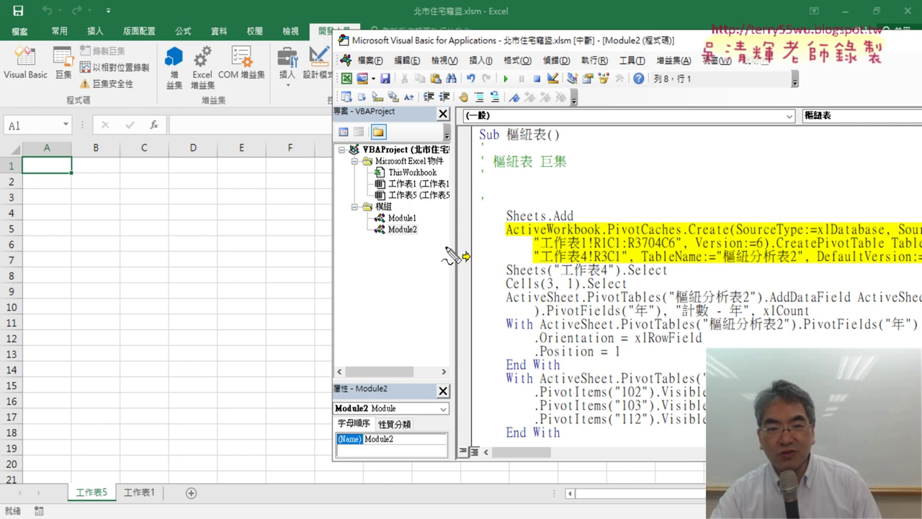
{"action": "left_click_drag", "start_coordinate": [418, 225], "coordinate": [378, 226]}
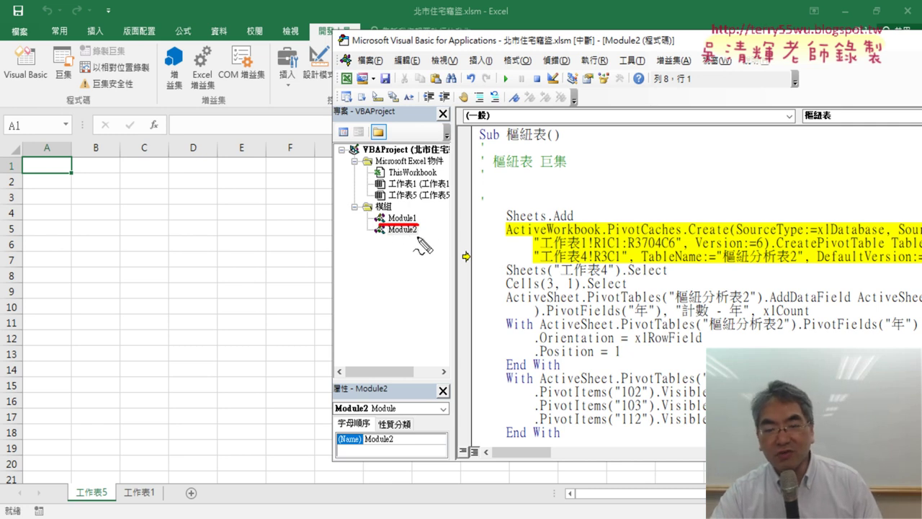
{"action": "left_click_drag", "start_coordinate": [418, 235], "coordinate": [376, 235]}
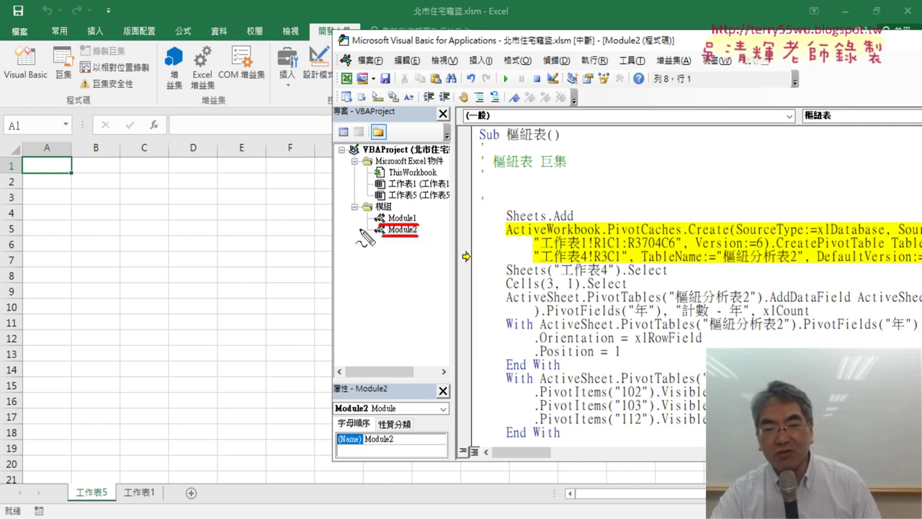
{"action": "mouse_move", "coordinate": [324, 211]}
{"action": "left_mouse_down"}
{"action": "mouse_move", "coordinate": [356, 232]}
{"action": "mouse_move", "coordinate": [351, 242]}
{"action": "left_mouse_up"}
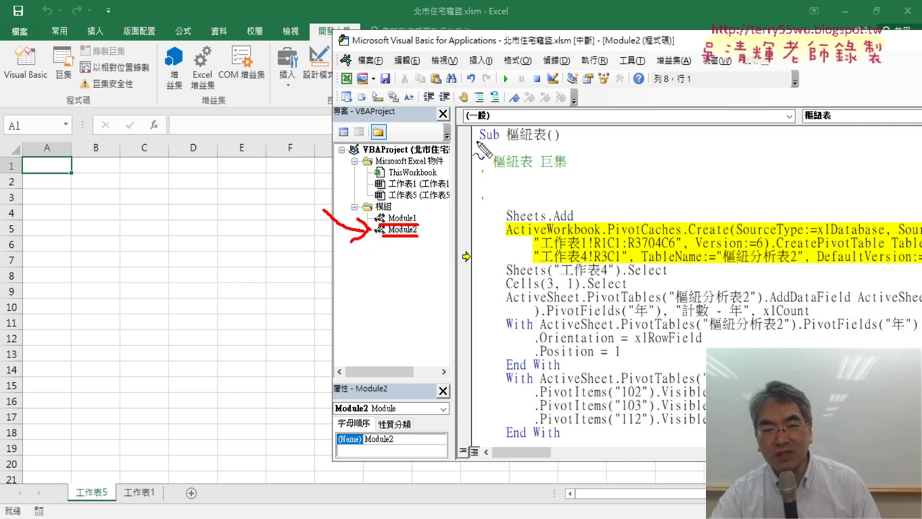
{"action": "left_click_drag", "start_coordinate": [476, 142], "coordinate": [552, 142]}
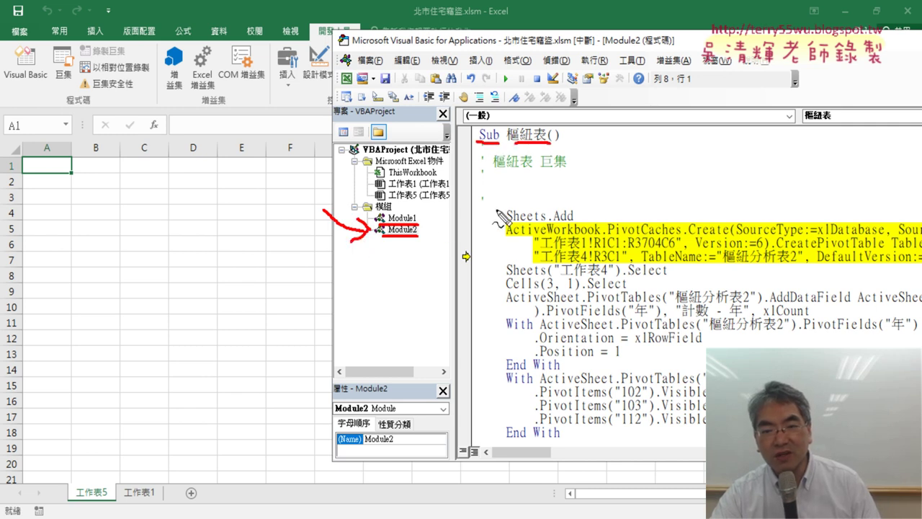
{"action": "mouse_move", "coordinate": [420, 229]}
{"action": "left_mouse_down"}
{"action": "mouse_move", "coordinate": [430, 230]}
{"action": "mouse_move", "coordinate": [449, 153]}
{"action": "mouse_move", "coordinate": [470, 145]}
{"action": "mouse_move", "coordinate": [463, 149]}
{"action": "left_mouse_up"}
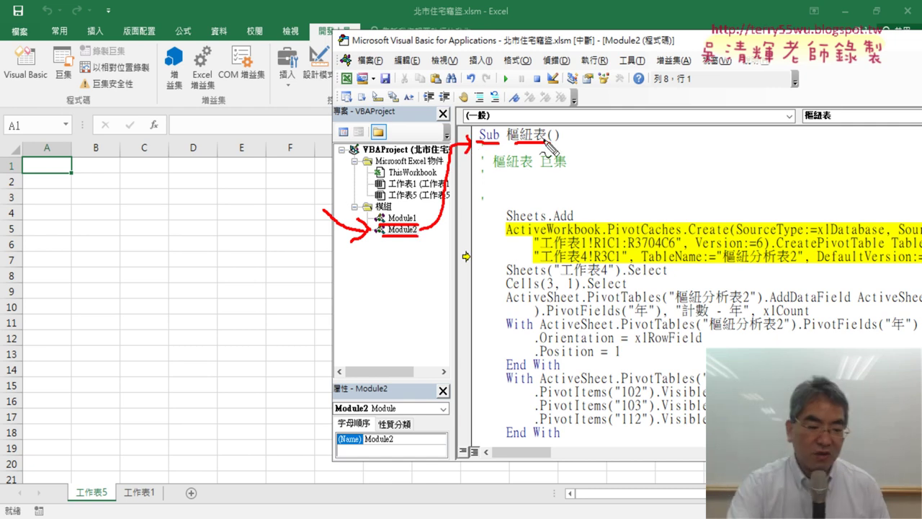
{"action": "key", "text": "Escape"}
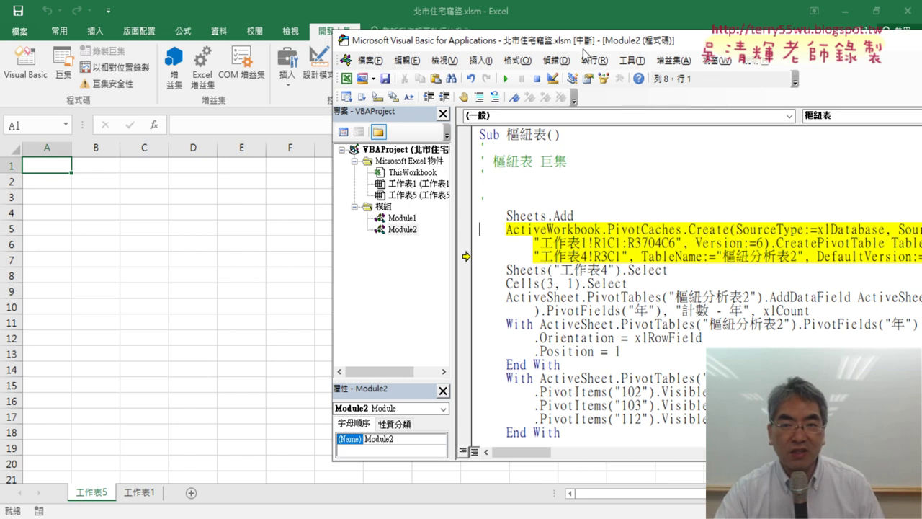
{"action": "left_click_drag", "start_coordinate": [586, 45], "coordinate": [372, 48]}
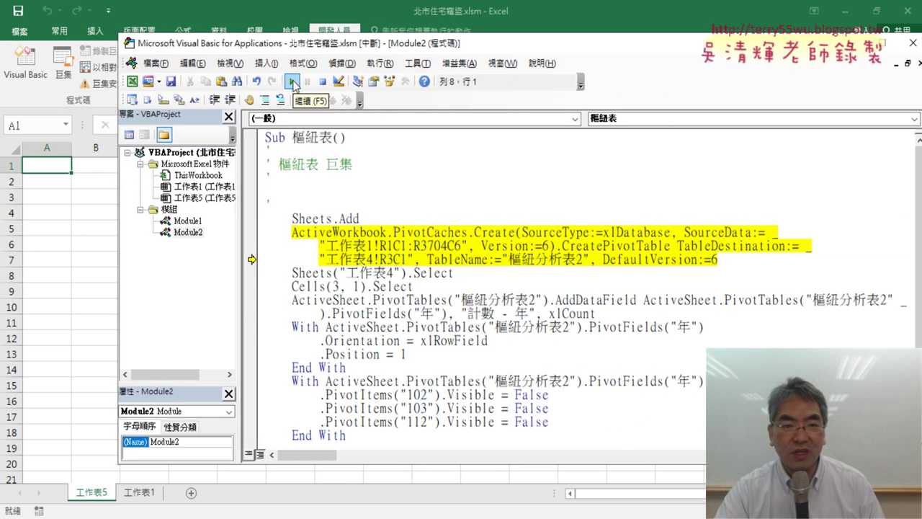
{"action": "left_click", "coordinate": [293, 82]}
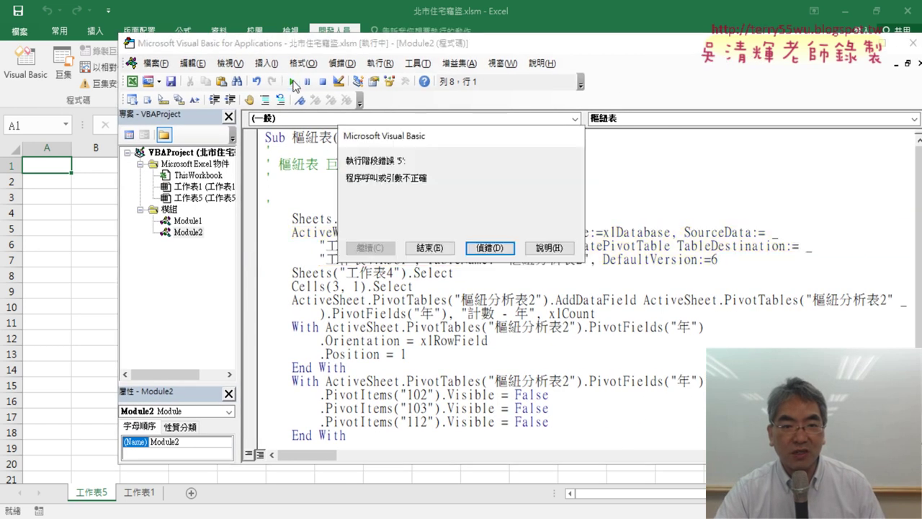
{"action": "left_click", "coordinate": [479, 248]}
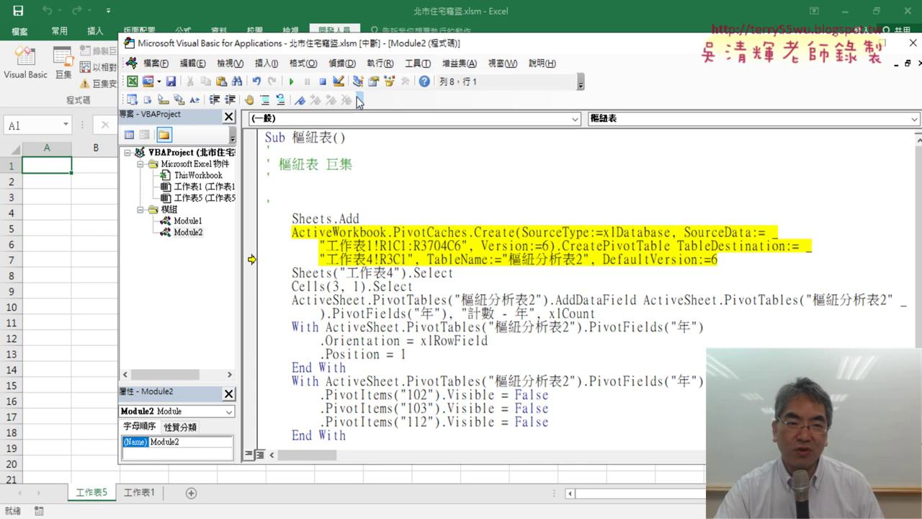
{"action": "left_click", "coordinate": [291, 82]}
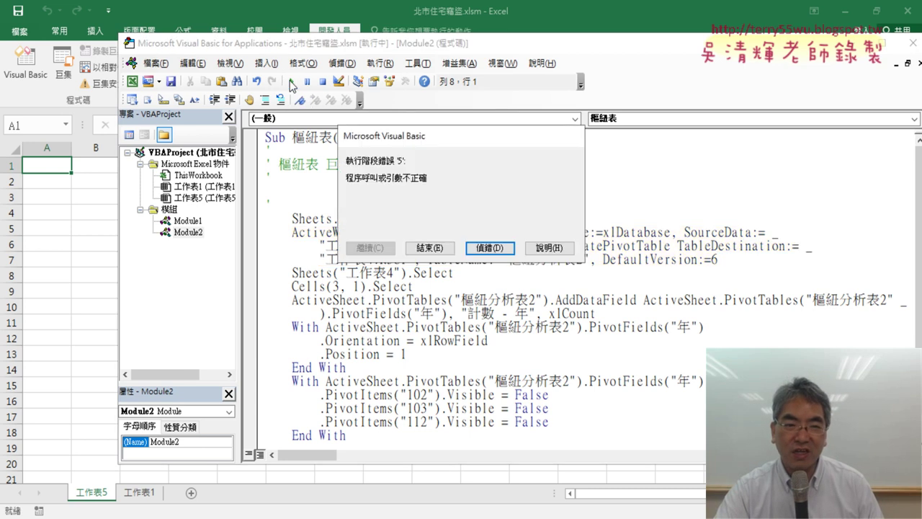
{"action": "left_click", "coordinate": [490, 247]}
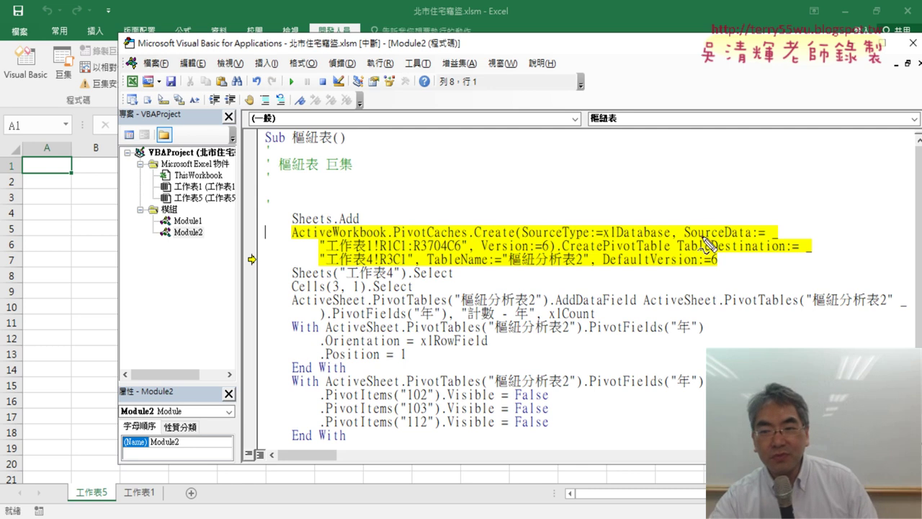
{"action": "mouse_move", "coordinate": [685, 273]}
{"action": "left_mouse_down"}
{"action": "mouse_move", "coordinate": [704, 254]}
{"action": "mouse_move", "coordinate": [780, 263]}
{"action": "left_mouse_up"}
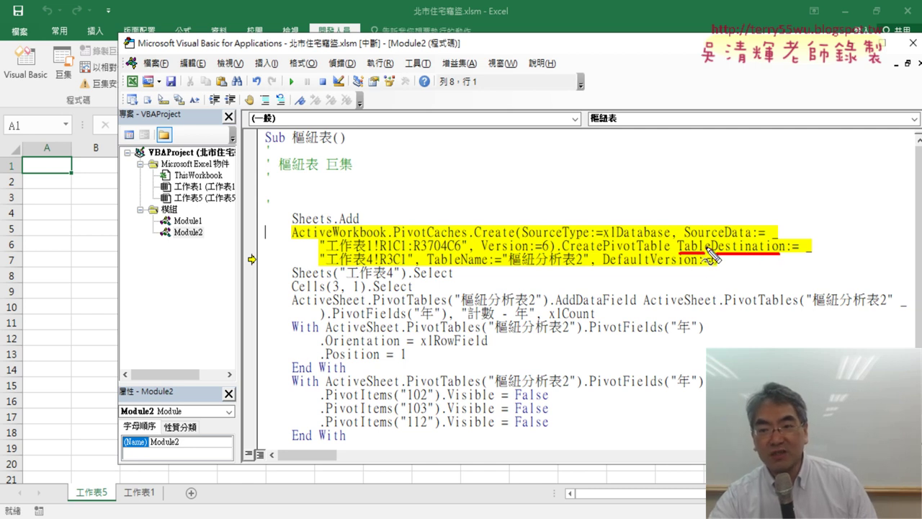
{"action": "mouse_move", "coordinate": [326, 269]}
{"action": "left_mouse_down"}
{"action": "mouse_move", "coordinate": [378, 252]}
{"action": "mouse_move", "coordinate": [344, 272]}
{"action": "left_mouse_up"}
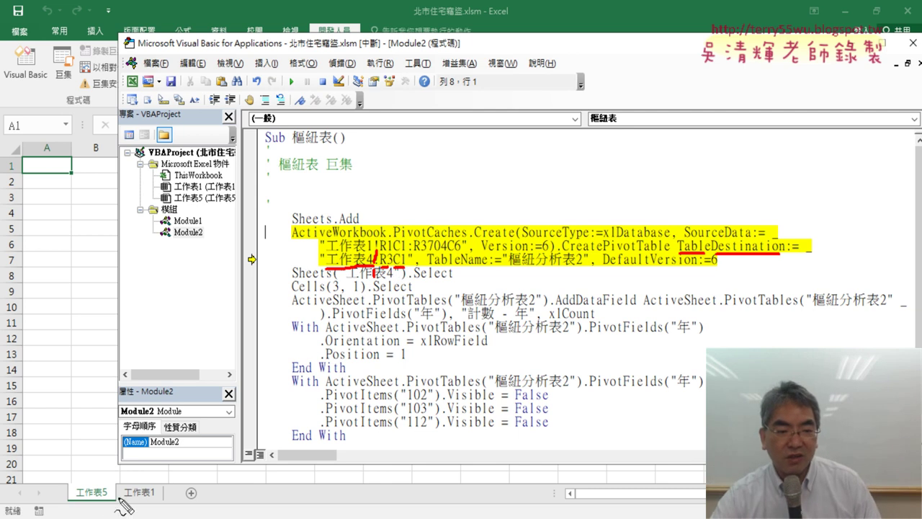
{"action": "mouse_move", "coordinate": [90, 481]}
{"action": "left_mouse_down"}
{"action": "mouse_move", "coordinate": [75, 486]}
{"action": "mouse_move", "coordinate": [94, 480]}
{"action": "left_mouse_up"}
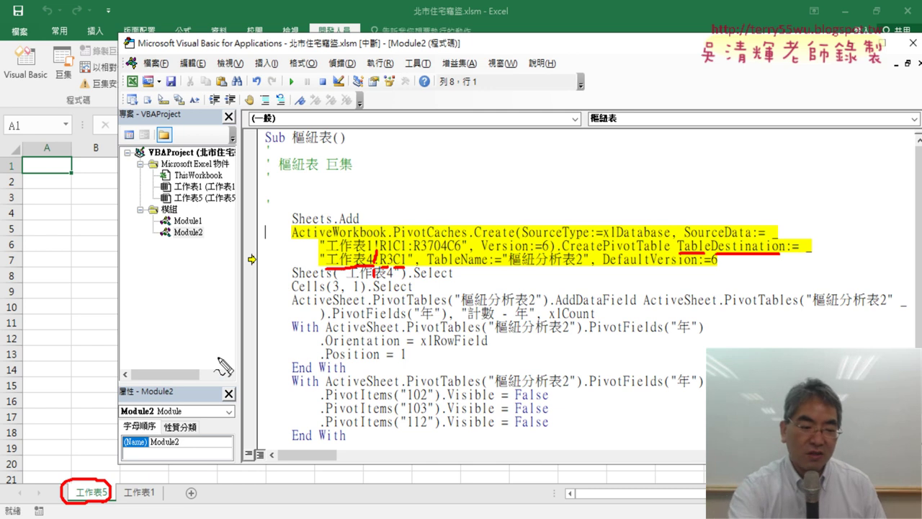
{"action": "key", "text": "Escape"}
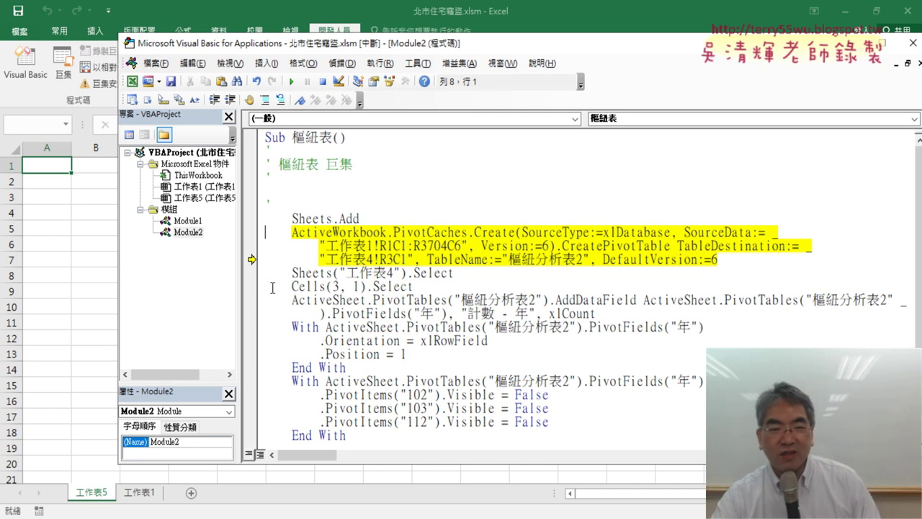
Step: Step over PivotCaches.Create with F8, creating an empty pivot table on 工作表5
{"action": "left_click", "coordinate": [369, 259]}
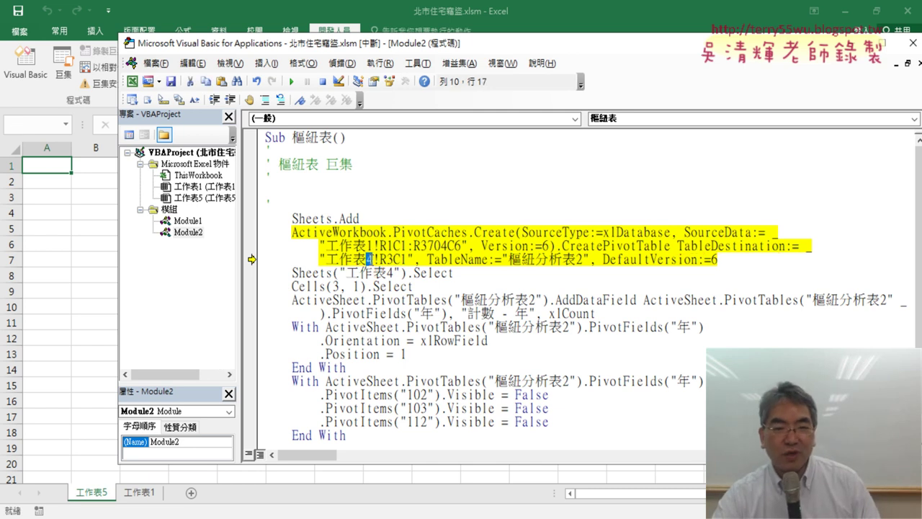
{"action": "left_click", "coordinate": [369, 260]}
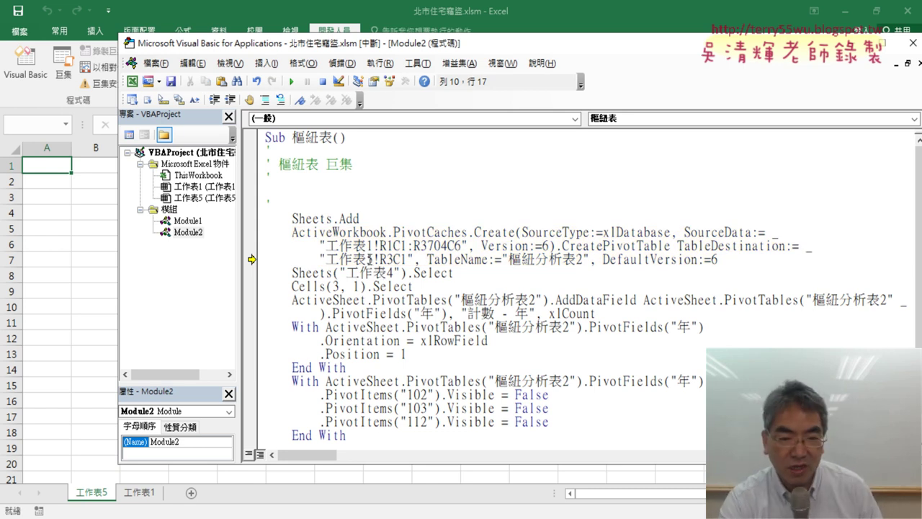
{"action": "key", "text": "F8"}
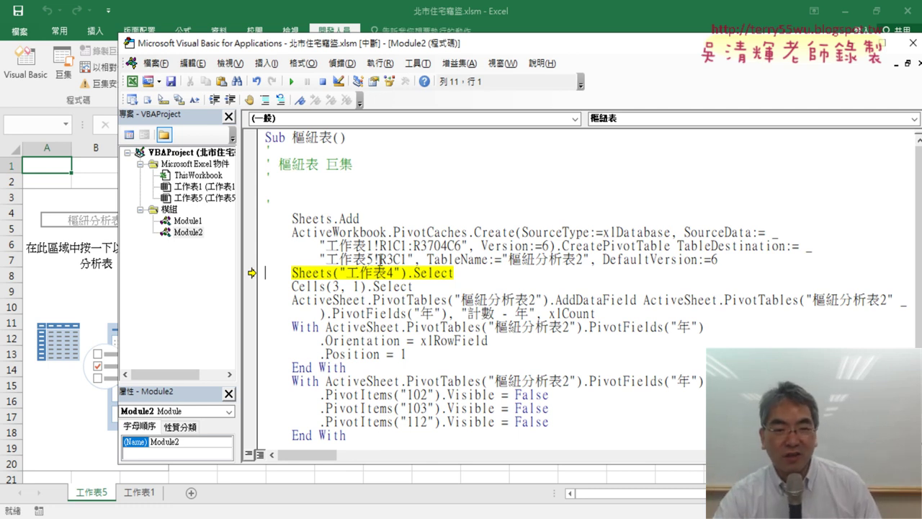
Step: Delete the '工作表5!' prefix so the TableDestination reads just "R3C1"
{"action": "left_click_drag", "start_coordinate": [380, 259], "coordinate": [326, 260]}
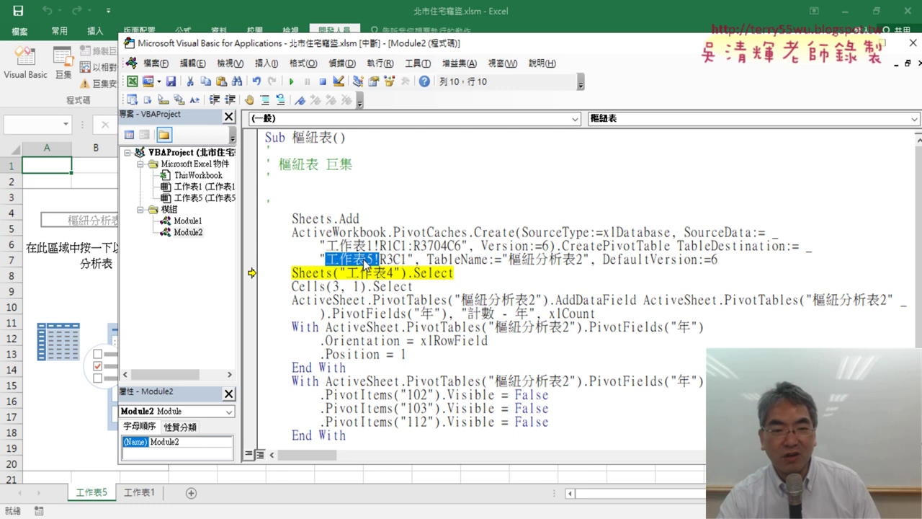
{"action": "key", "text": "Delete"}
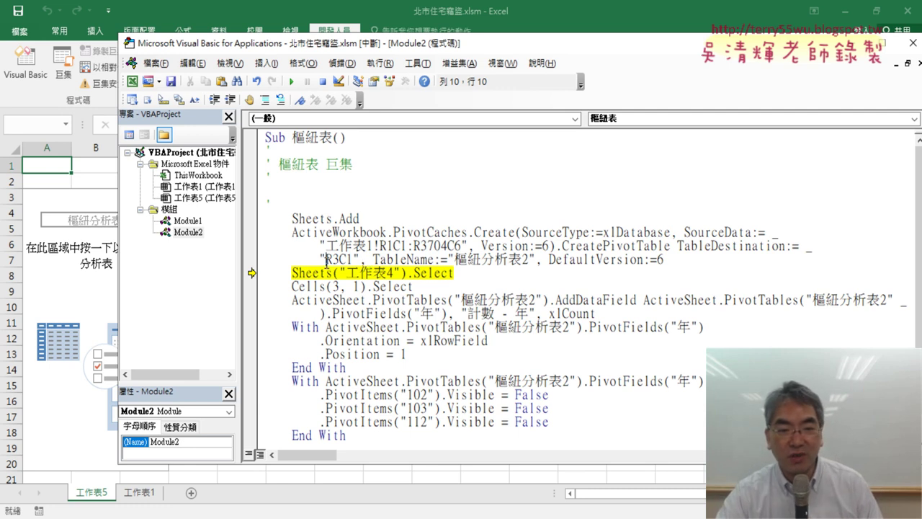
{"action": "left_click_drag", "start_coordinate": [321, 259], "coordinate": [348, 258]}
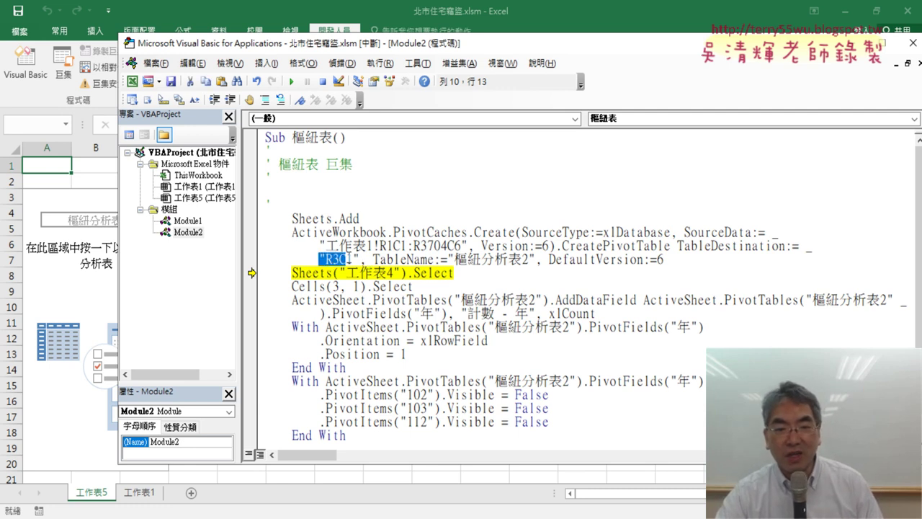
{"action": "right_click", "coordinate": [92, 495]}
Step: Delete the 工作表5 sheet and reset the paused 樞紐表 macro in the VBA editor
{"action": "left_click", "coordinate": [140, 343]}
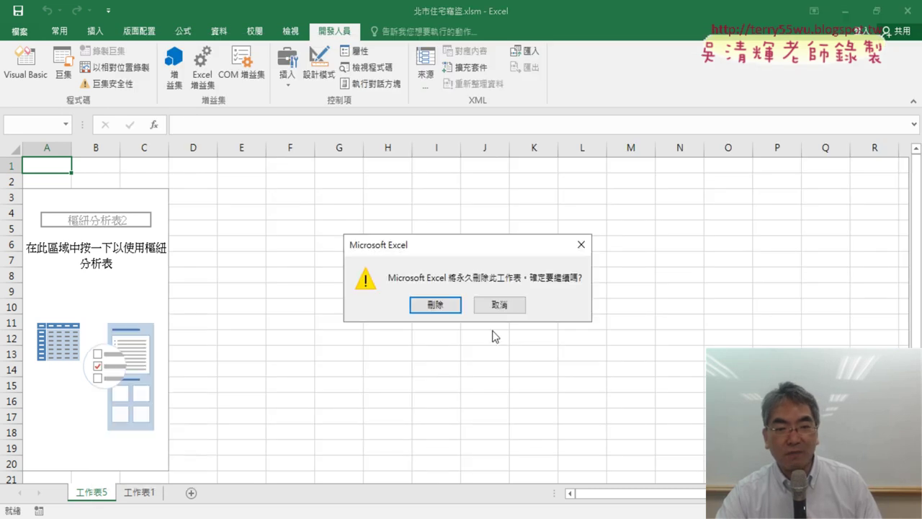
{"action": "left_click", "coordinate": [453, 308]}
{"action": "left_click", "coordinate": [25, 65]}
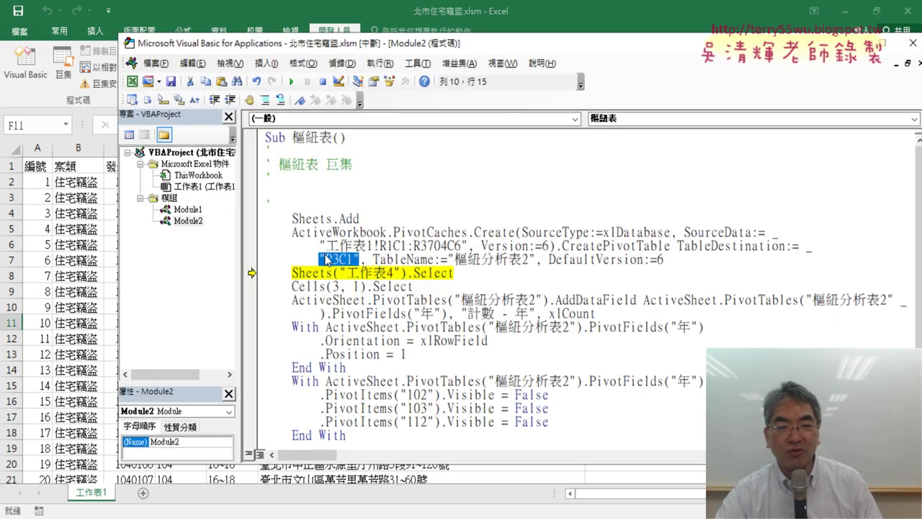
{"action": "mouse_move", "coordinate": [333, 264]}
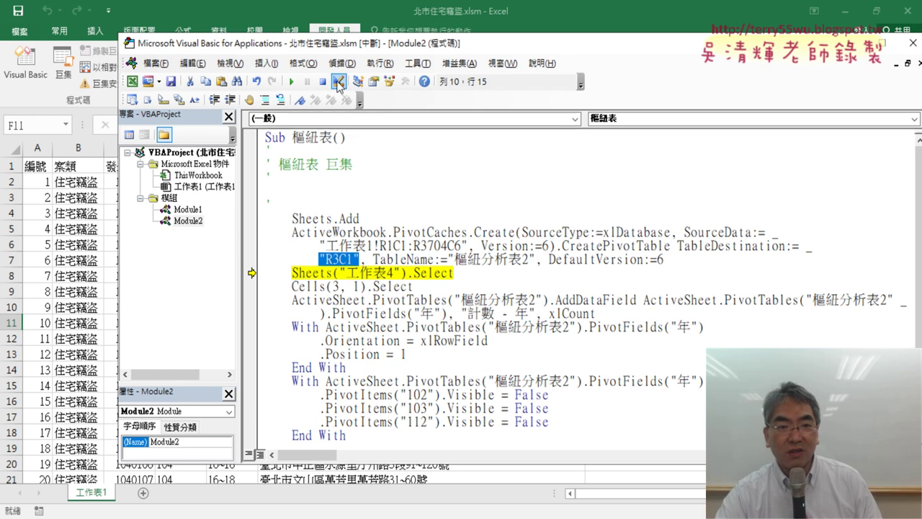
{"action": "left_click", "coordinate": [323, 82]}
{"action": "left_click", "coordinate": [362, 270]}
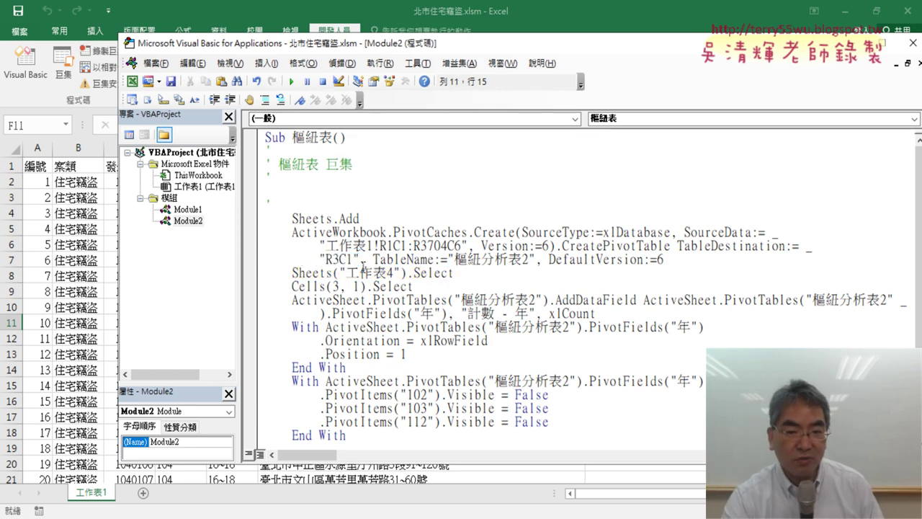
Step: Step into 樞紐表 and run Sheets.Add with F8, producing a blank 工作表6
{"action": "key", "text": "F8"}
{"action": "key", "text": "F8"}
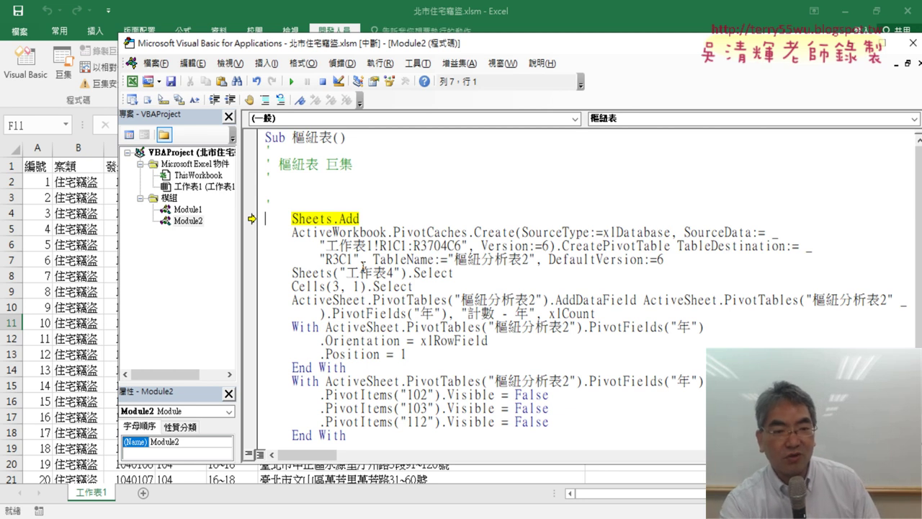
{"action": "key", "text": "F8"}
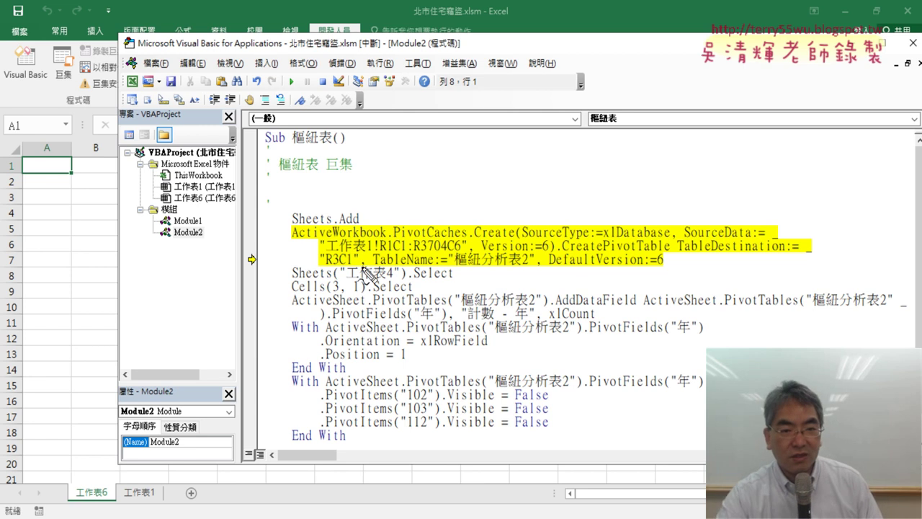
{"action": "left_click_drag", "start_coordinate": [314, 225], "coordinate": [358, 227]}
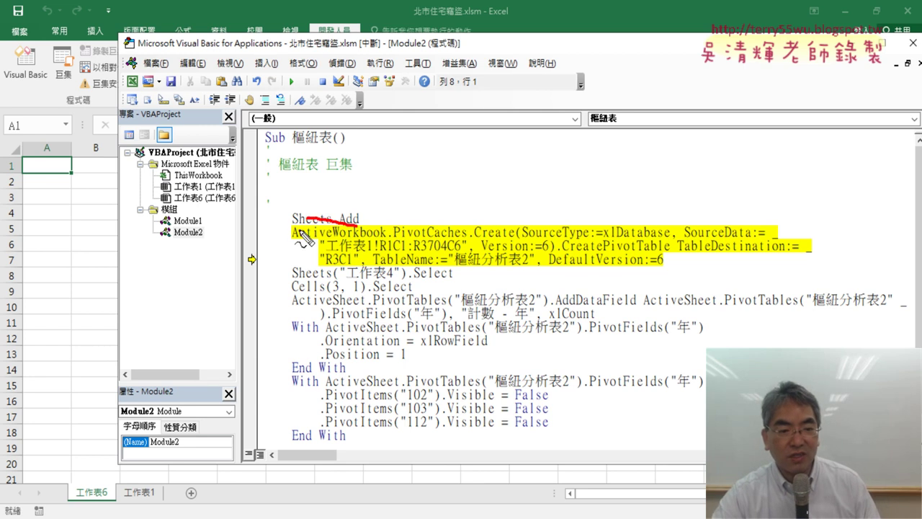
{"action": "mouse_move", "coordinate": [90, 512]}
{"action": "left_mouse_down"}
{"action": "mouse_move", "coordinate": [134, 481]}
{"action": "mouse_move", "coordinate": [87, 510]}
{"action": "left_mouse_up"}
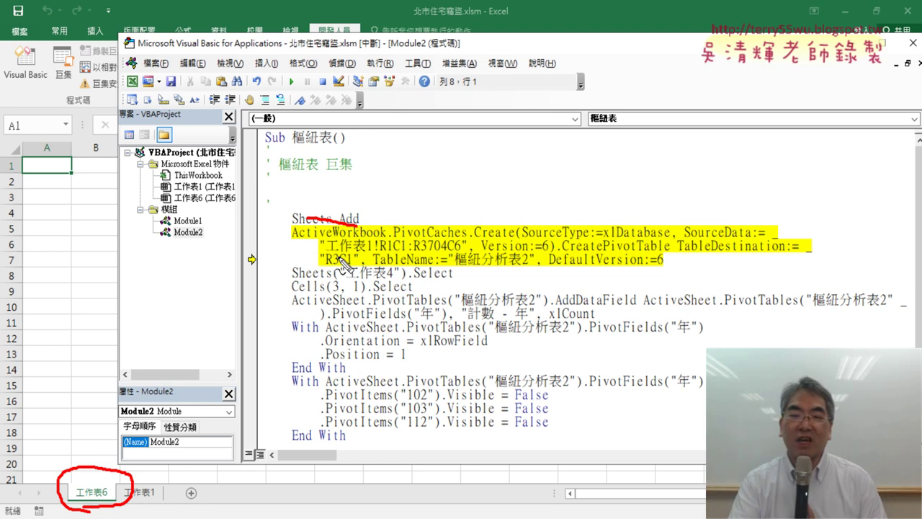
{"action": "key", "text": "Escape"}
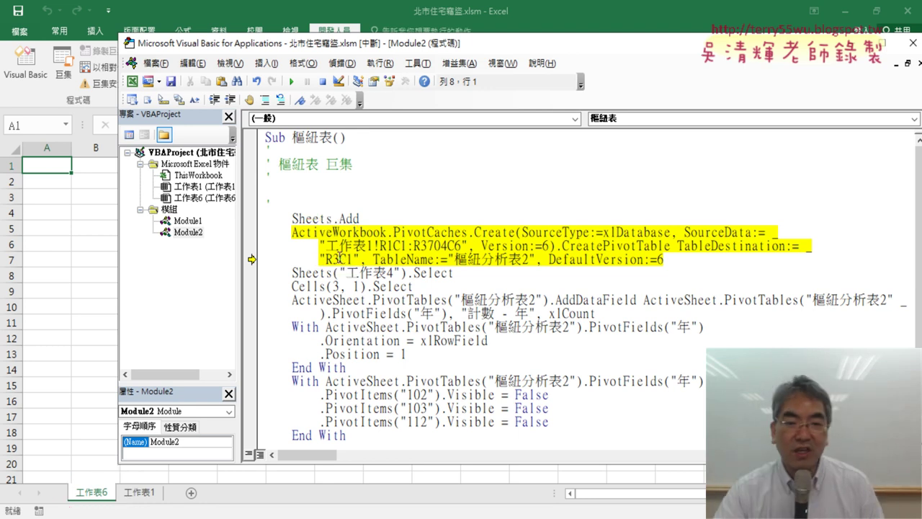
{"action": "left_click", "coordinate": [369, 257]}
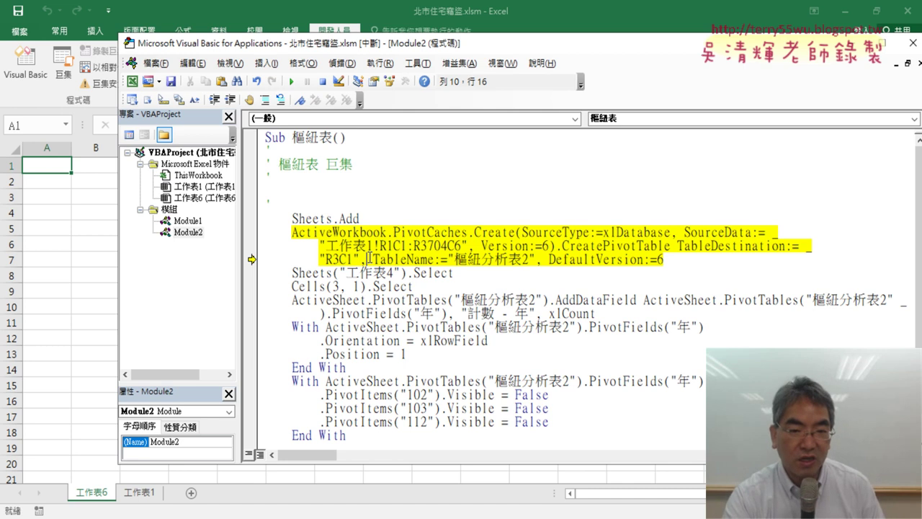
Step: Run PivotCaches.Create to place an empty pivot table on 工作表6
{"action": "key", "text": "F8"}
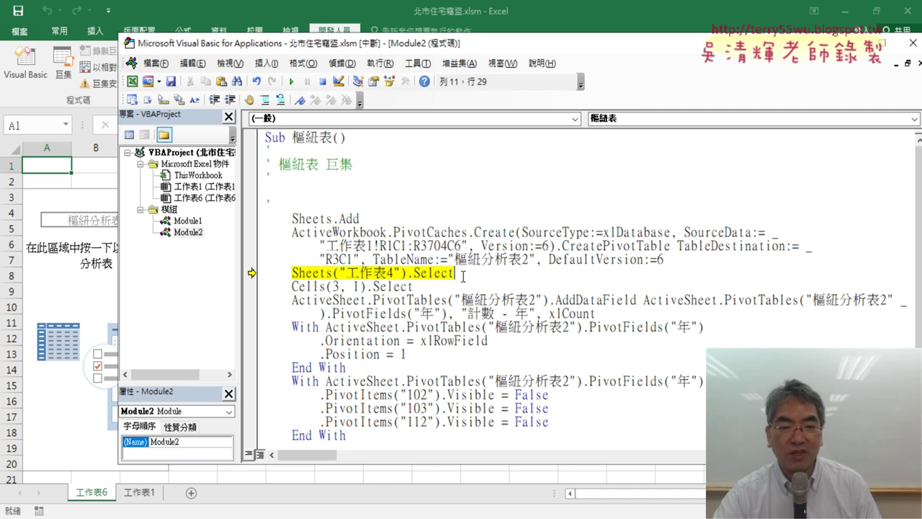
{"action": "left_click_drag", "start_coordinate": [463, 275], "coordinate": [270, 260]}
{"action": "left_click", "coordinate": [272, 272]}
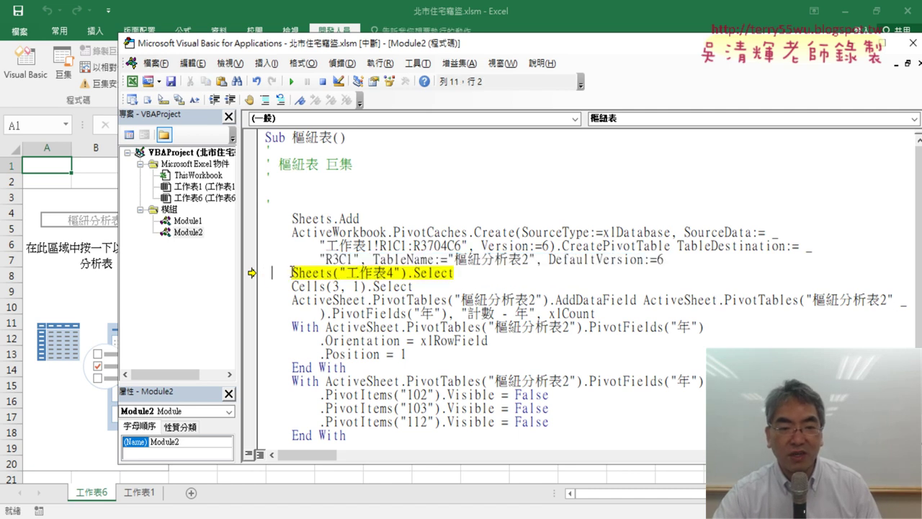
Step: Step Sheets("工作表4").Select, hit run-time error 9, and enter debug at that line
{"action": "key", "text": "F8"}
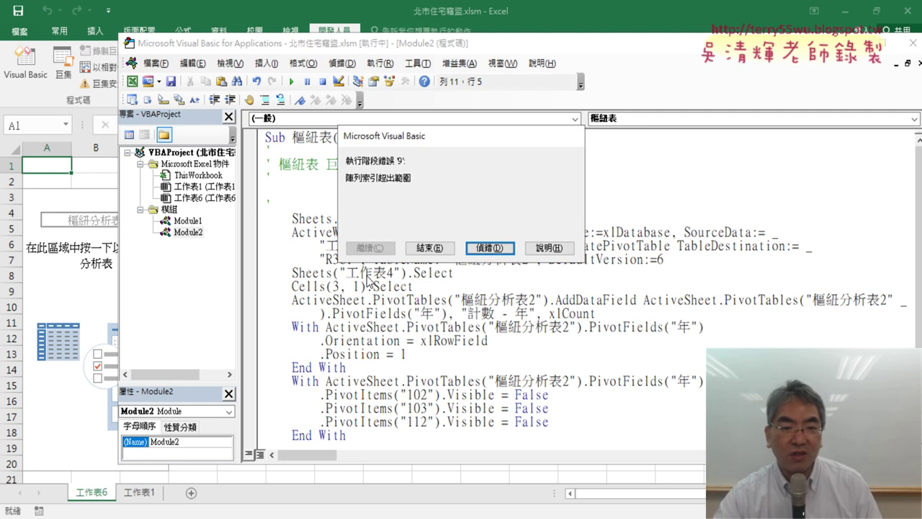
{"action": "left_click", "coordinate": [490, 249]}
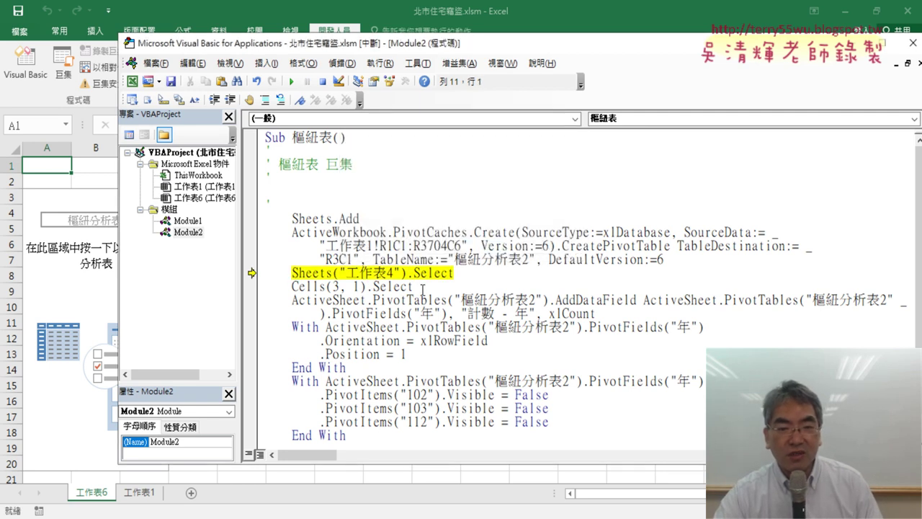
{"action": "left_click_drag", "start_coordinate": [423, 288], "coordinate": [262, 270]}
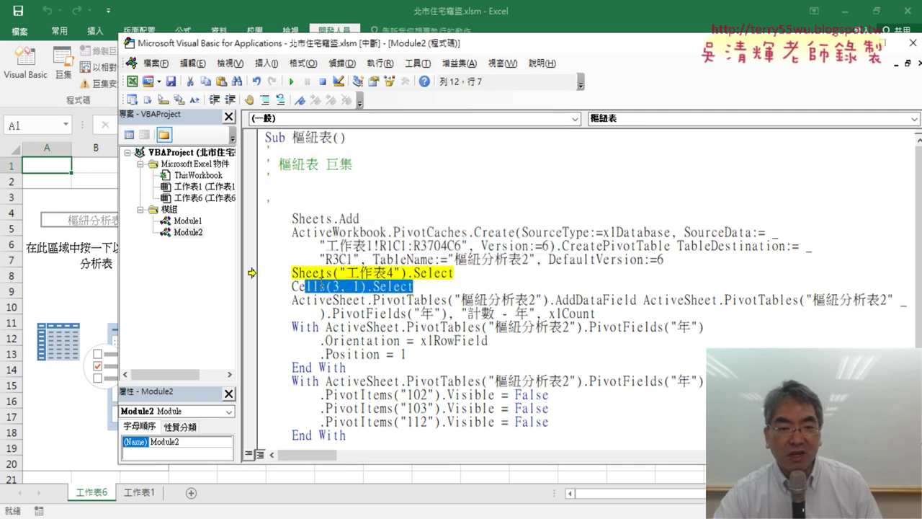
{"action": "left_click", "coordinate": [499, 284]}
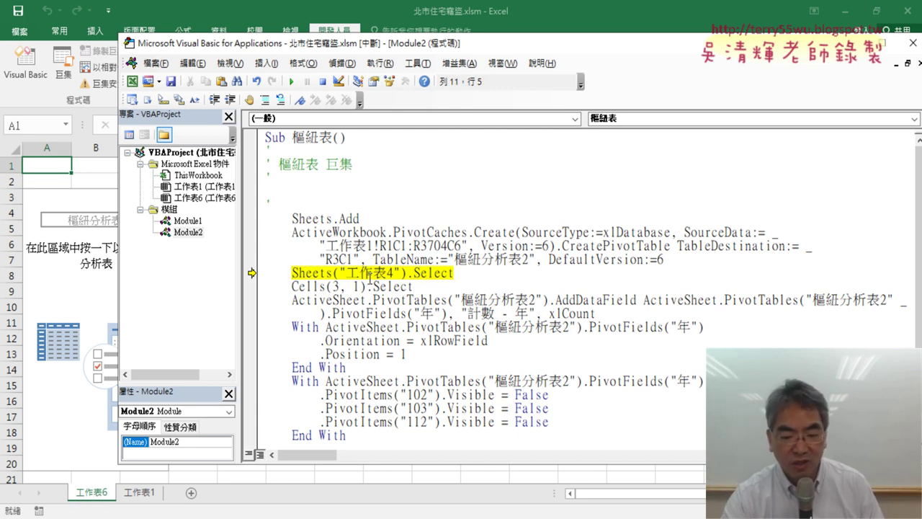
Step: Comment out Sheets("工作表4").Select and Cells(3, 1).Select, stepping past each to AddDataField
{"action": "type", "text": "'"}
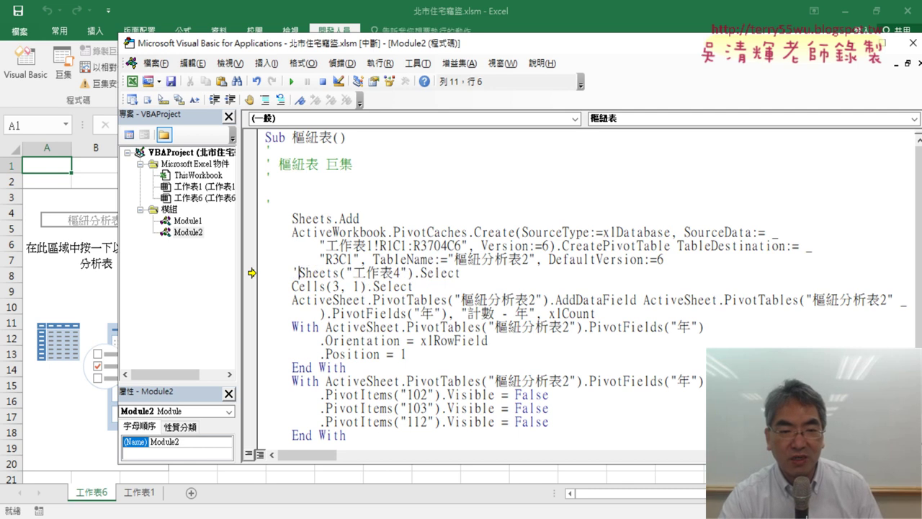
{"action": "key", "text": "F8"}
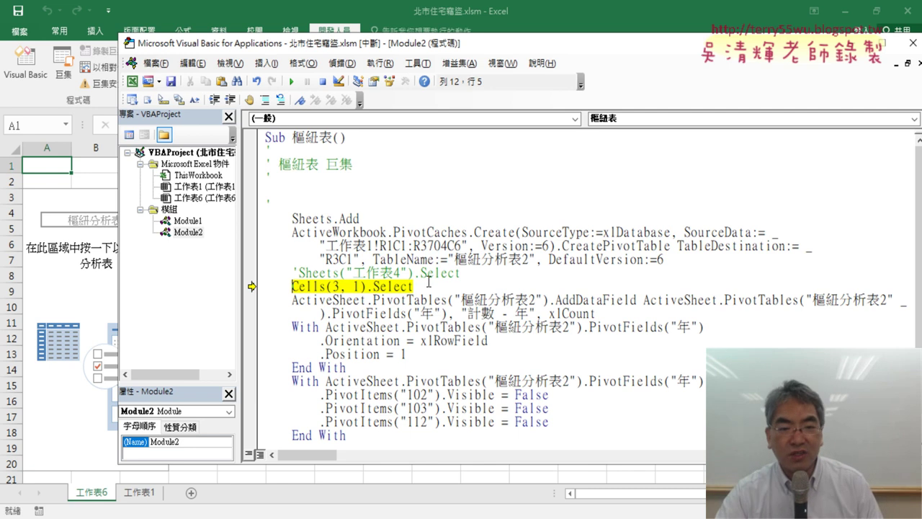
{"action": "type", "text": "'"}
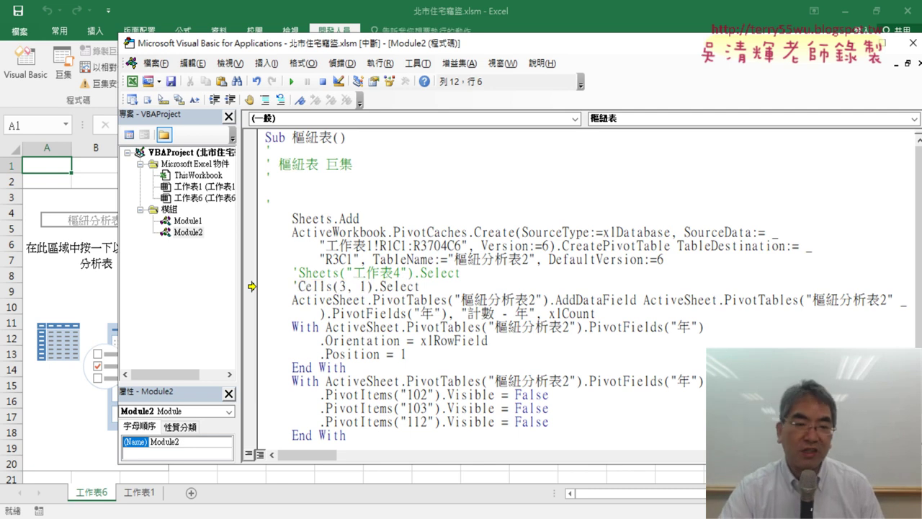
{"action": "key", "text": "F8"}
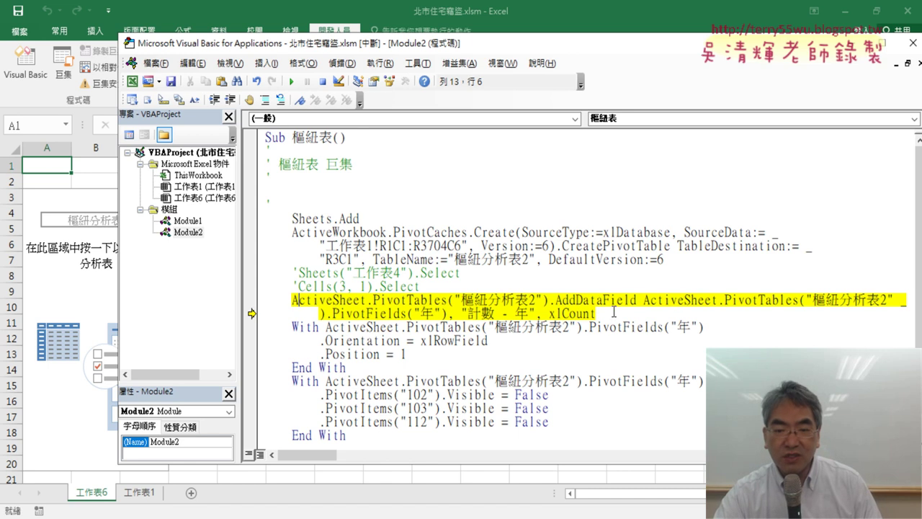
Step: Insert a blank line after the AddDataField xlCount statement and move the editor right to reveal 工作表6
{"action": "left_click_drag", "start_coordinate": [603, 314], "coordinate": [261, 299]}
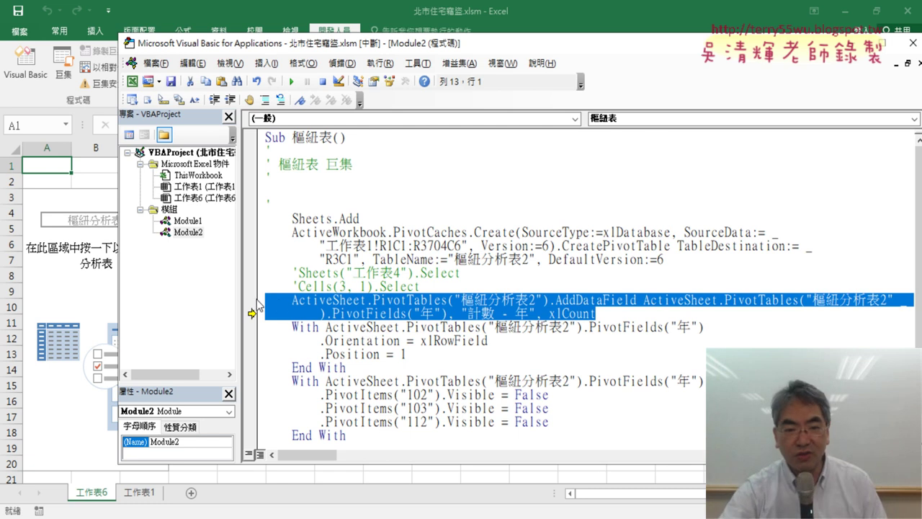
{"action": "left_click", "coordinate": [607, 317]}
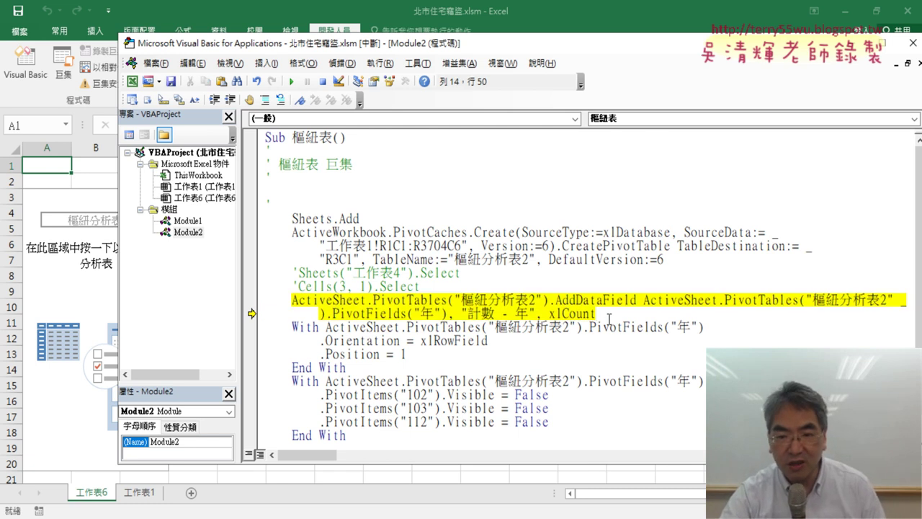
{"action": "key", "text": "Return"}
{"action": "left_click_drag", "start_coordinate": [604, 314], "coordinate": [549, 314]}
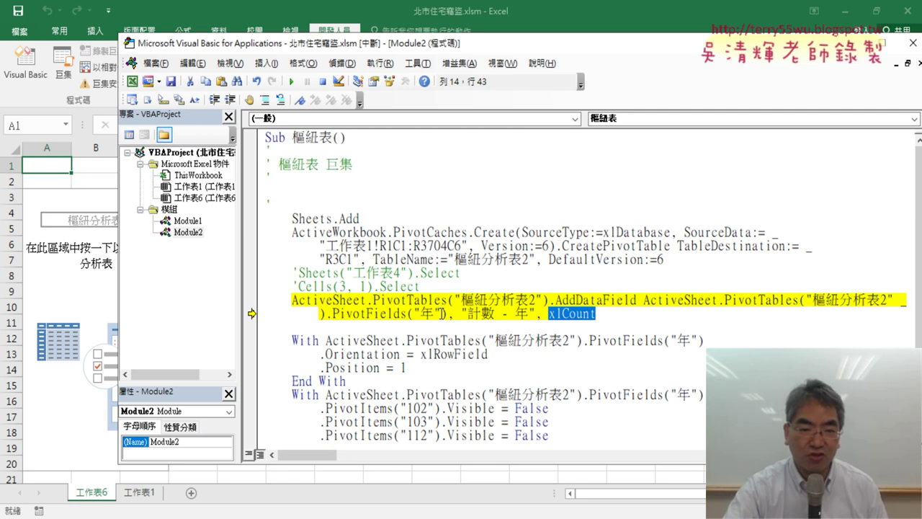
{"action": "left_click_drag", "start_coordinate": [384, 52], "coordinate": [489, 58]}
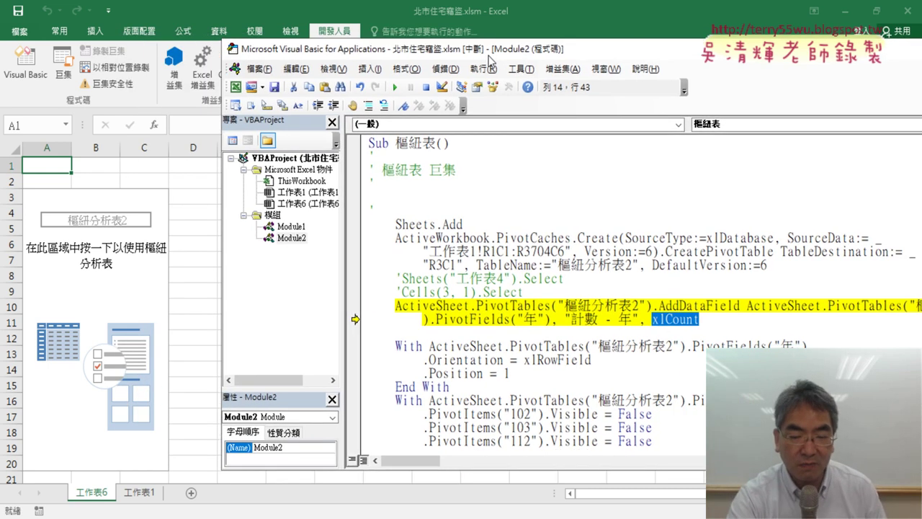
Step: Run AddDataField to add the count field and insert a blank line after End With
{"action": "key", "text": "F8"}
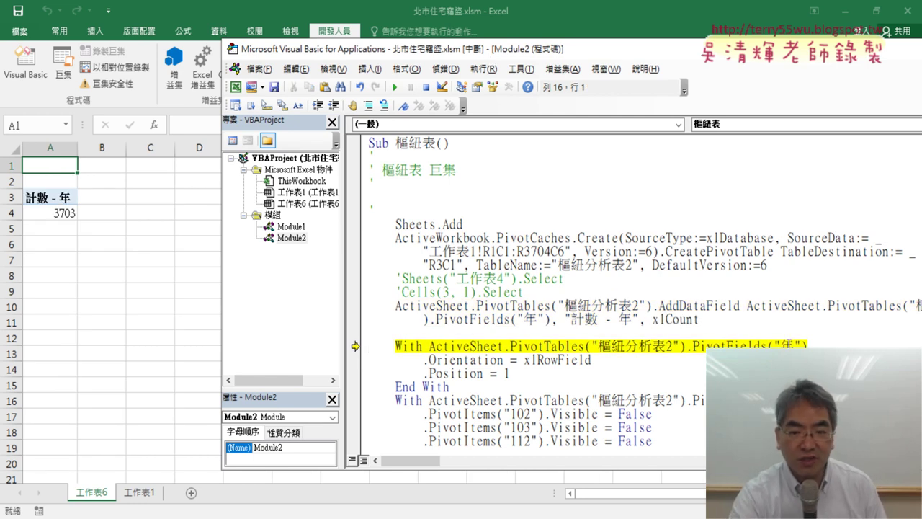
{"action": "left_click_drag", "start_coordinate": [449, 387], "coordinate": [369, 346]}
{"action": "left_click", "coordinate": [451, 387]}
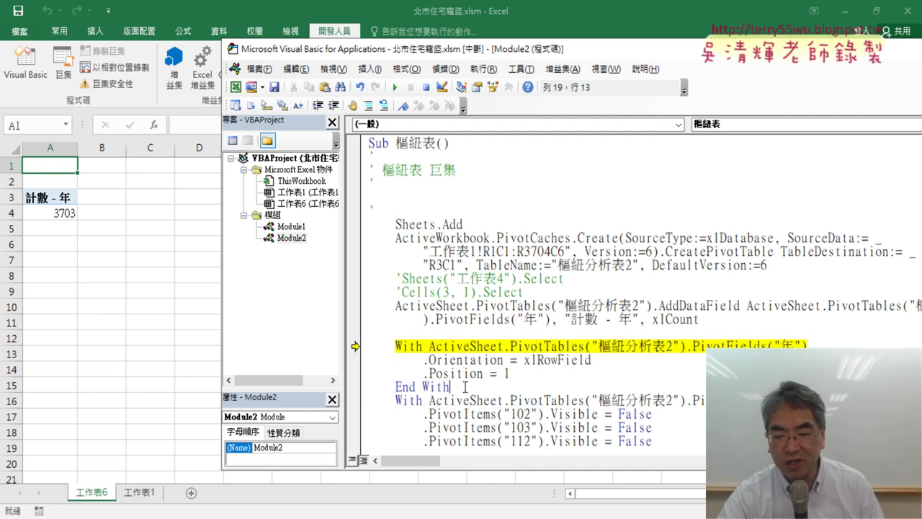
{"action": "key", "text": "Return"}
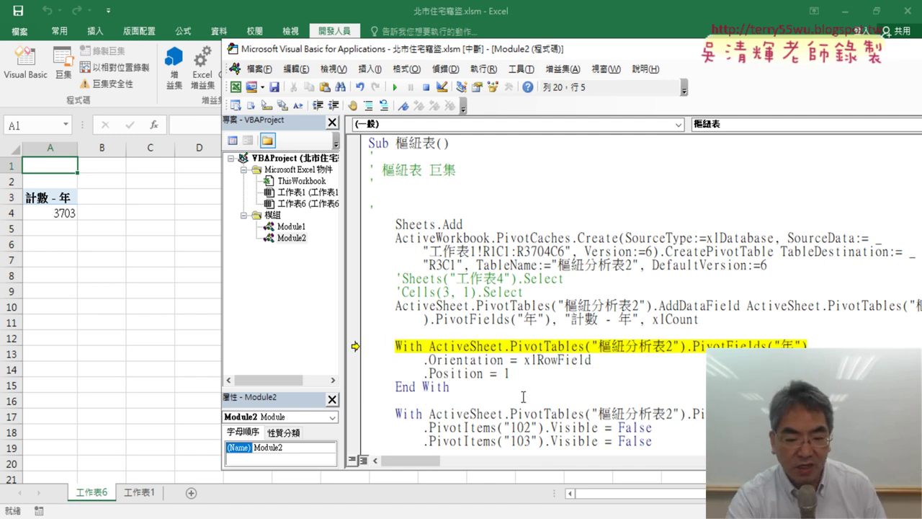
Step: Step through the xlRowField orientation and position so years 102–112 list with total 3703
{"action": "key", "text": "F8"}
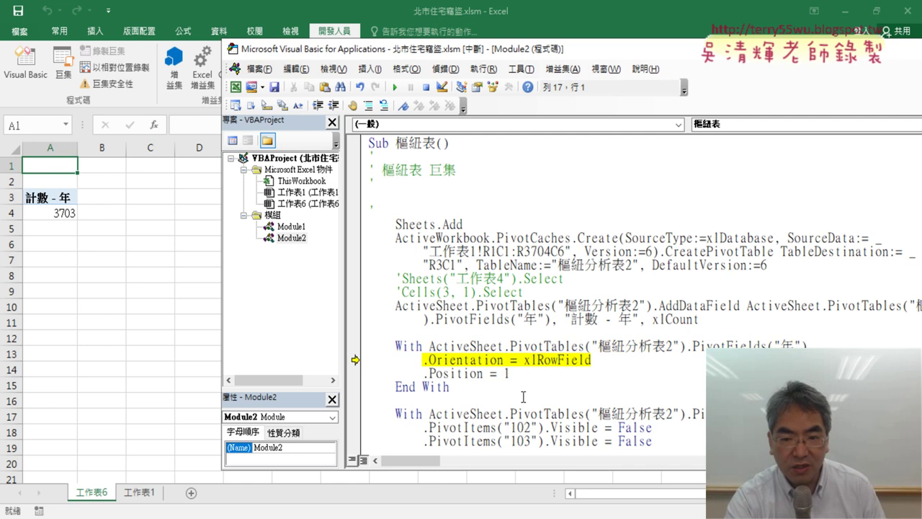
{"action": "mouse_move", "coordinate": [548, 359]}
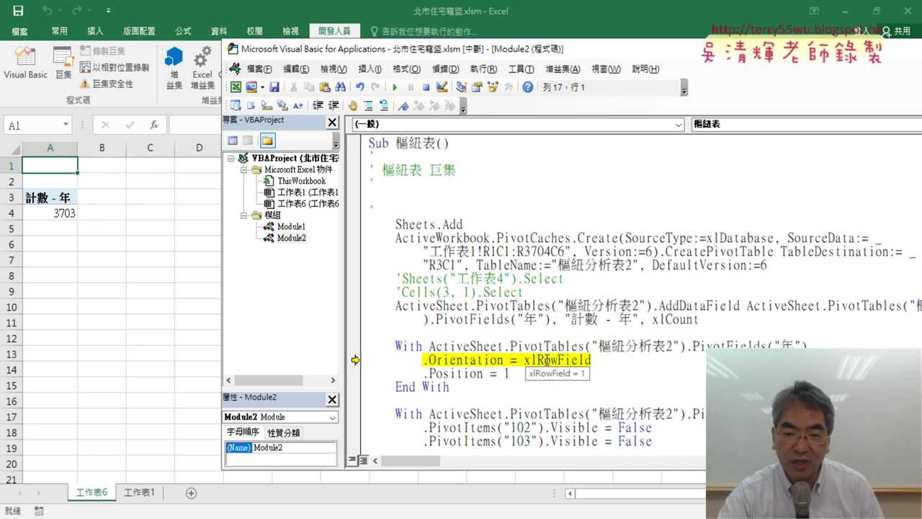
{"action": "left_click_drag", "start_coordinate": [536, 359], "coordinate": [585, 360]}
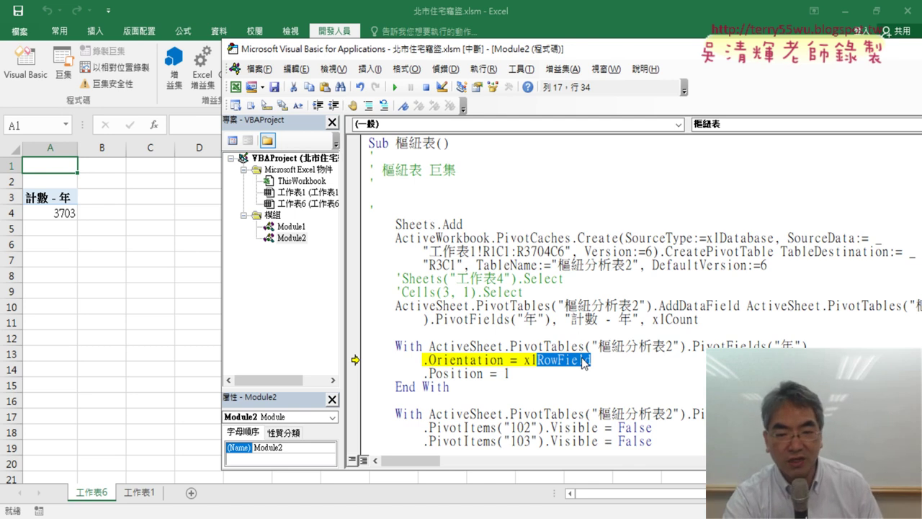
{"action": "key", "text": "F8"}
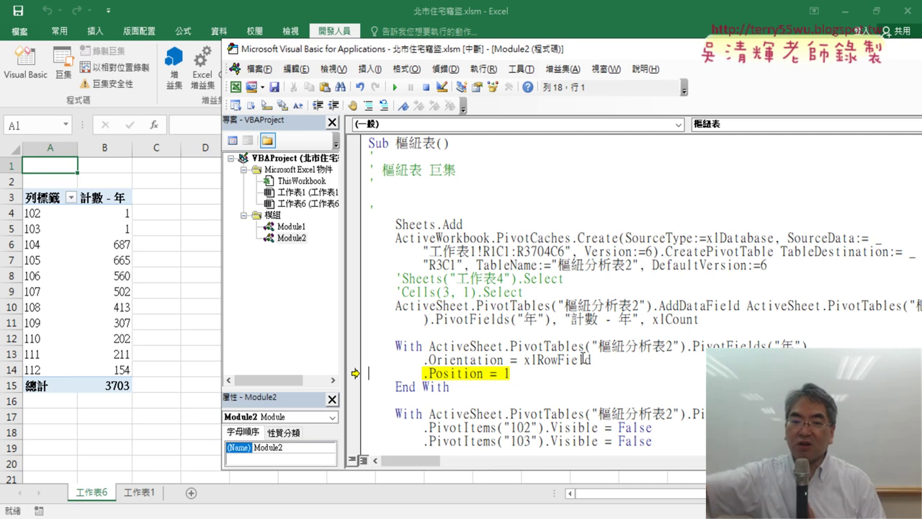
{"action": "key", "text": "F8"}
{"action": "key", "text": "F8"}
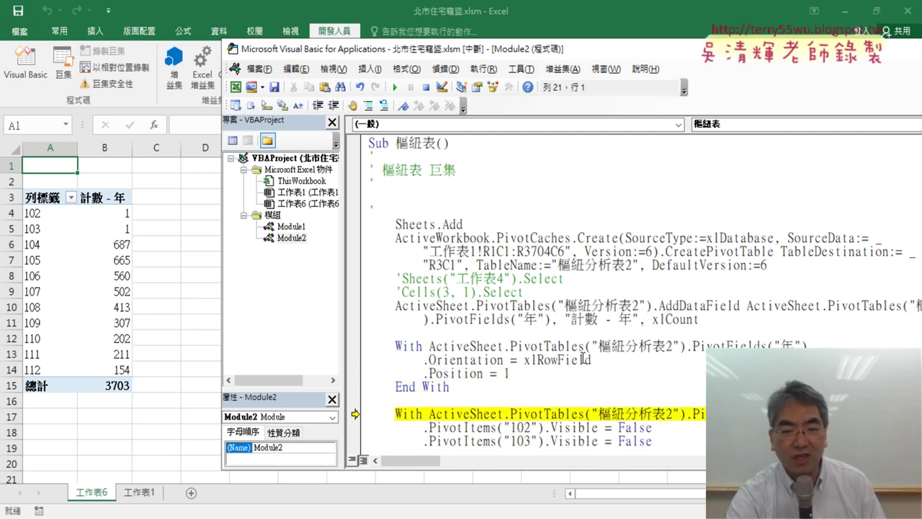
Step: Highlight the PivotItems With line and Visible property of the year-hiding block
{"action": "scroll", "coordinate": [584, 359], "scroll_direction": "down", "scroll_amount": 1}
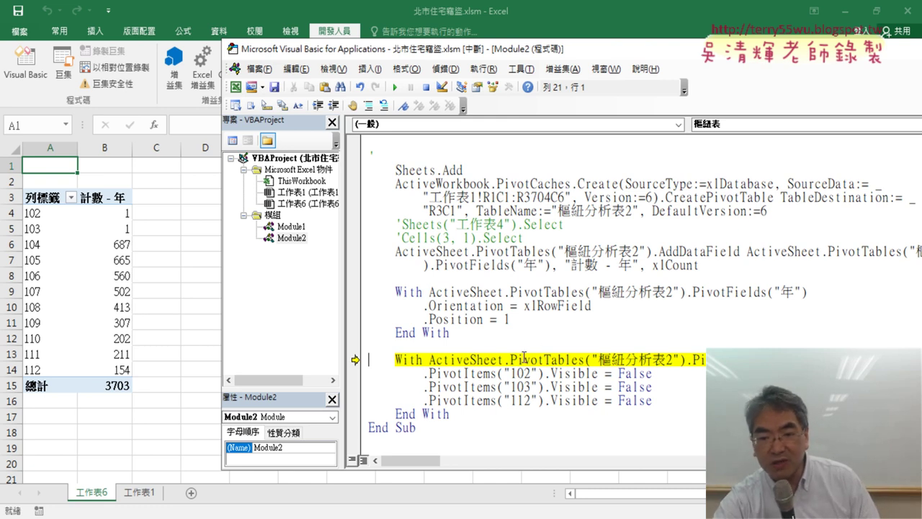
{"action": "double_click", "coordinate": [701, 358]}
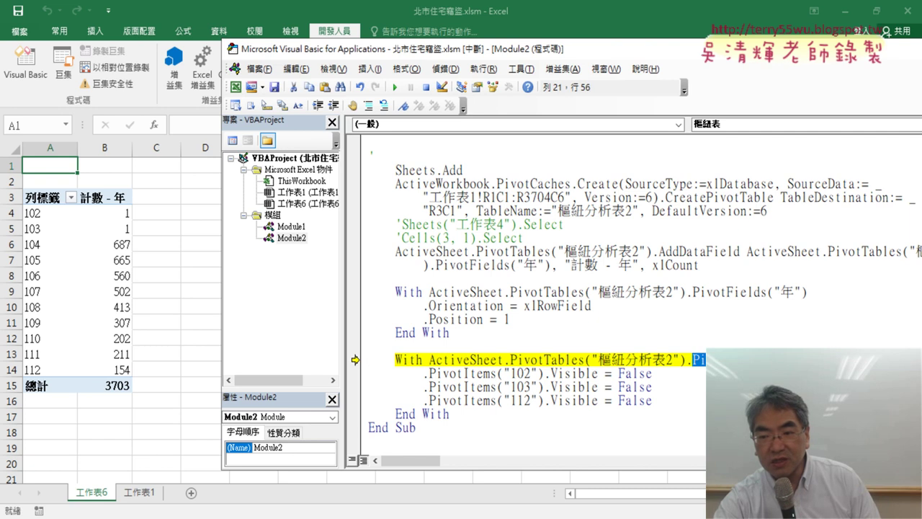
{"action": "key", "text": "shift+Right"}
{"action": "key", "text": "shift+Right"}
{"action": "key", "text": "shift+Right"}
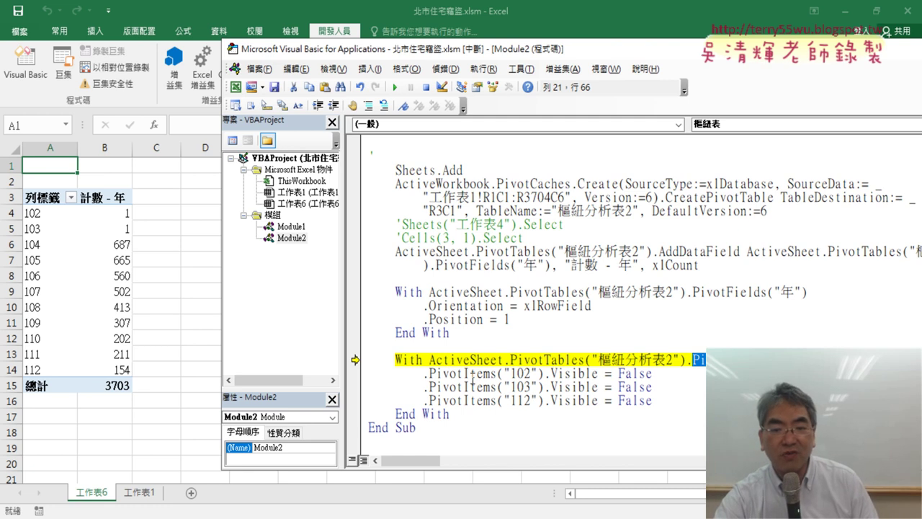
{"action": "left_click_drag", "start_coordinate": [599, 373], "coordinate": [546, 375]}
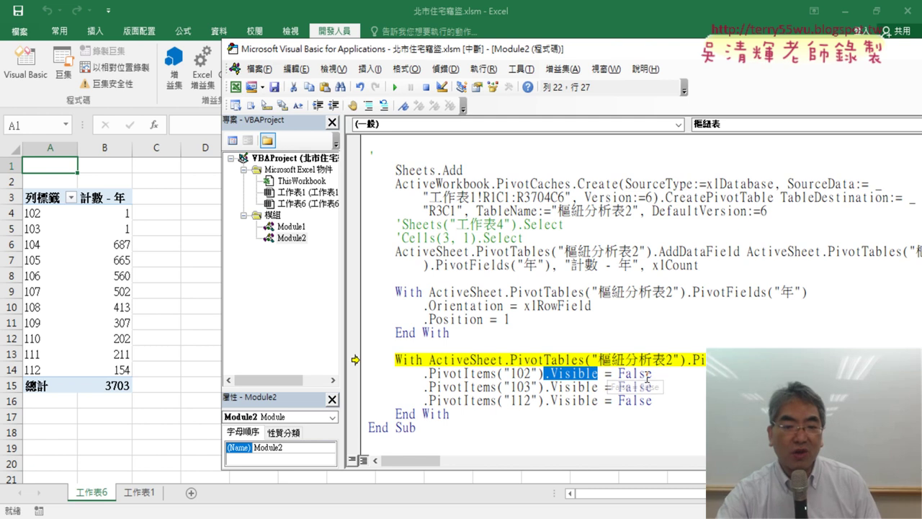
Step: Step the Visible = False lines to hide years 102, 103 and 112, leaving total 3547
{"action": "mouse_move", "coordinate": [648, 377]}
{"action": "key", "text": "F8"}
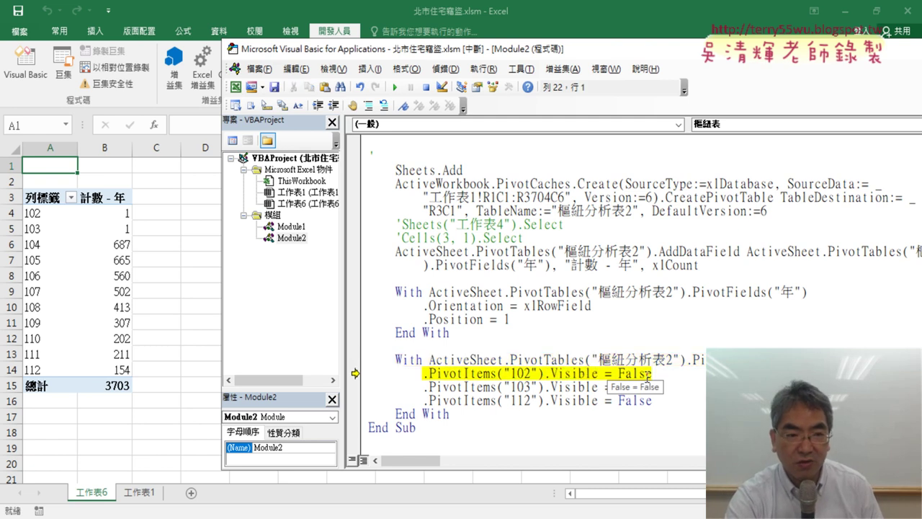
{"action": "key", "text": "F8"}
{"action": "key", "text": "F8"}
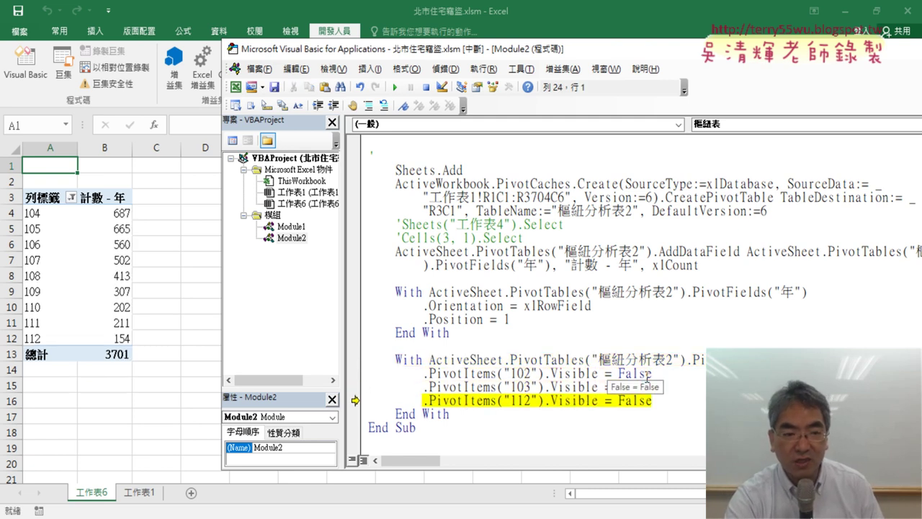
{"action": "key", "text": "F8"}
{"action": "key", "text": "F8"}
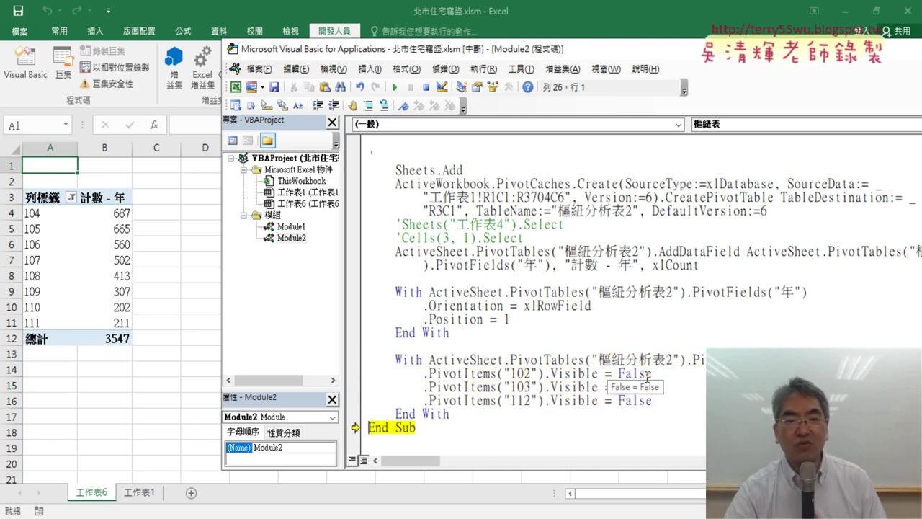
{"action": "key", "text": "F8"}
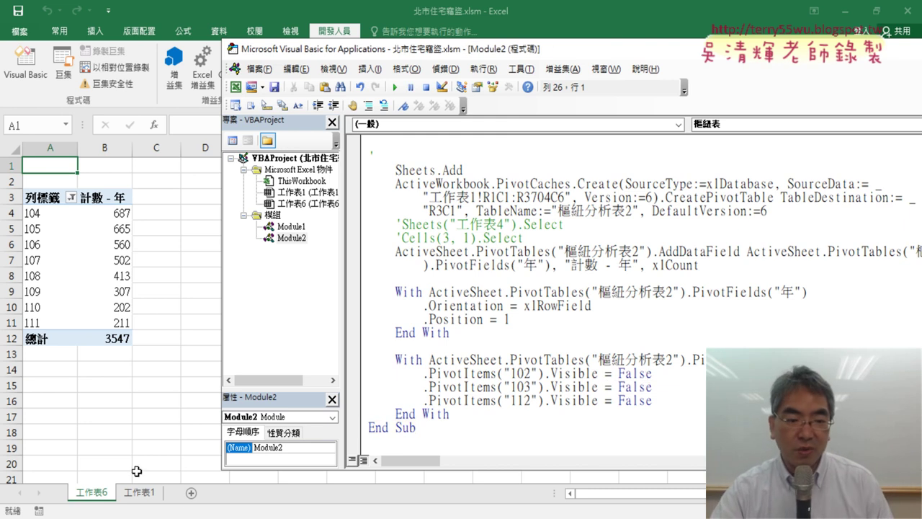
Step: Delete the header comment lines at the top of the 樞紐表 macro
{"action": "scroll", "coordinate": [486, 173], "scroll_direction": "up", "scroll_amount": 1}
{"action": "scroll", "coordinate": [486, 173], "scroll_direction": "up", "scroll_amount": 1}
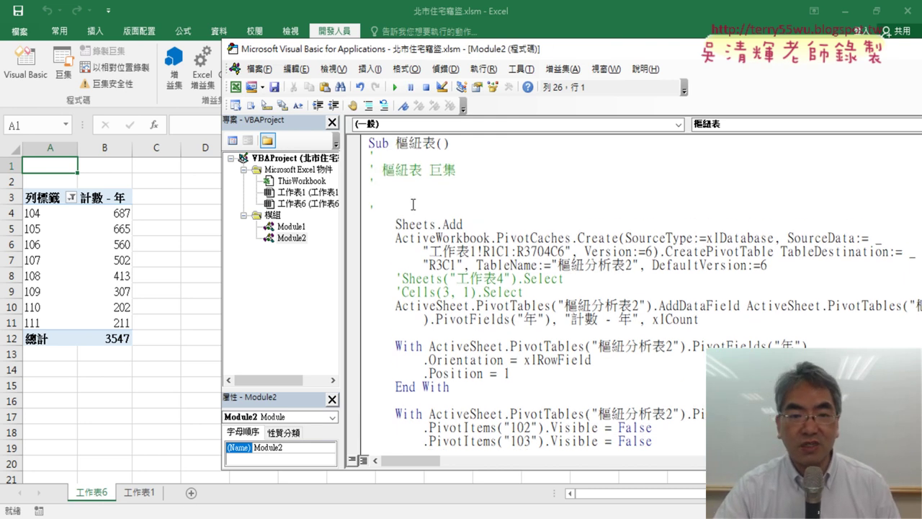
{"action": "left_click_drag", "start_coordinate": [360, 210], "coordinate": [363, 166]}
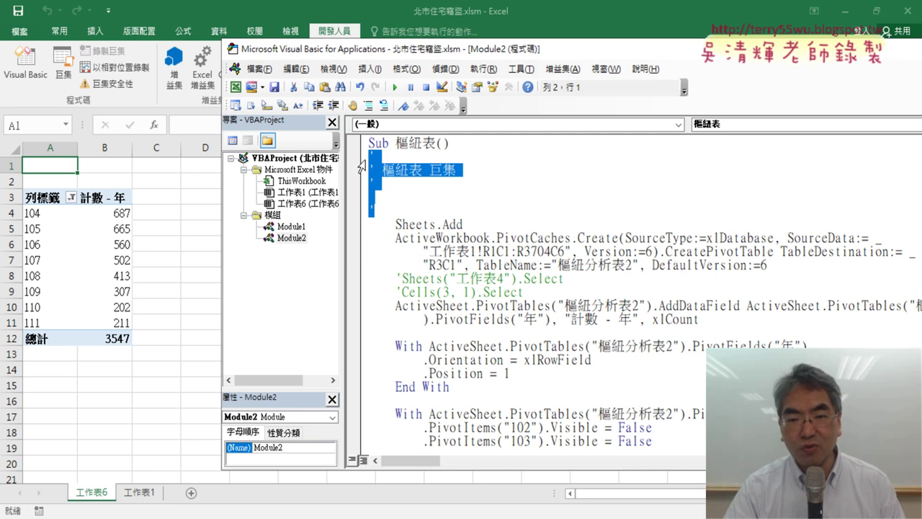
{"action": "key", "text": "Delete"}
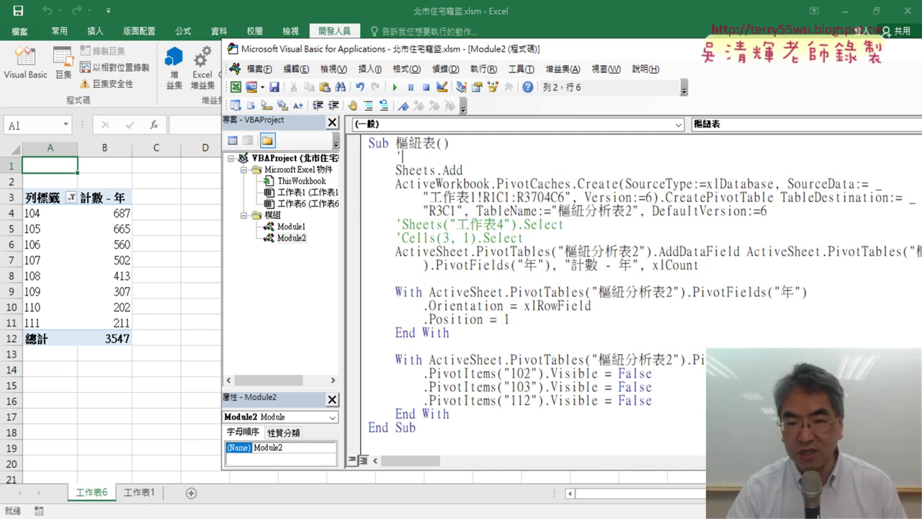
Step: Add step-number comments '1. through '4. above each code block
{"action": "type", "text": "1."}
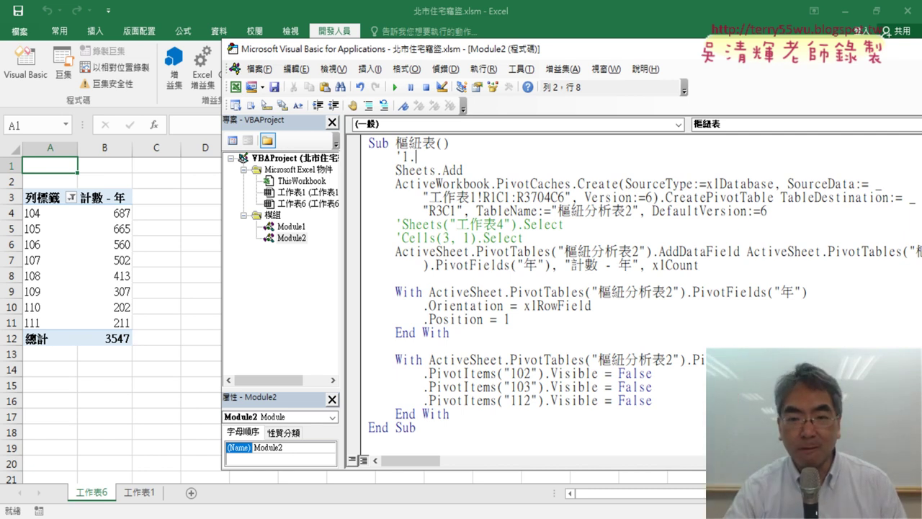
{"action": "key", "text": "Return"}
{"action": "type", "text": "'2."}
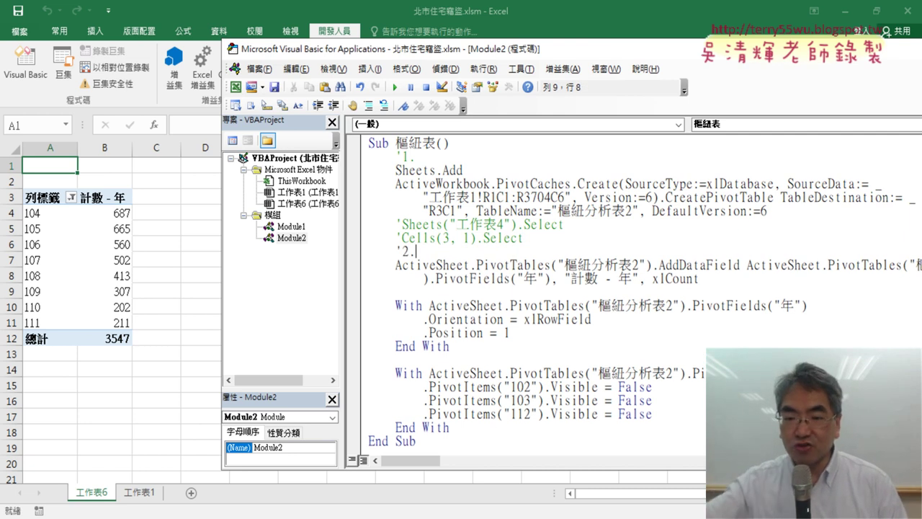
{"action": "left_click", "coordinate": [415, 278]}
{"action": "type", "text": "'"}
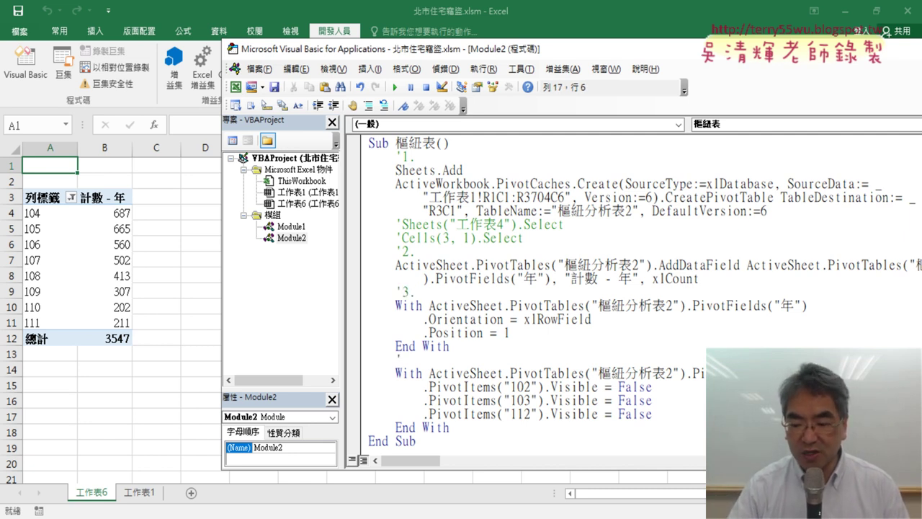
{"action": "type", "text": "4."}
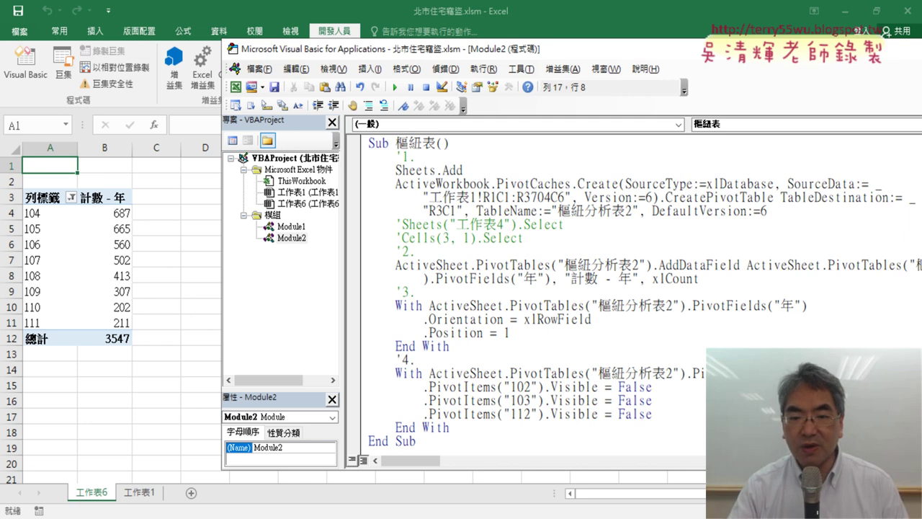
{"action": "left_click", "coordinate": [454, 156]}
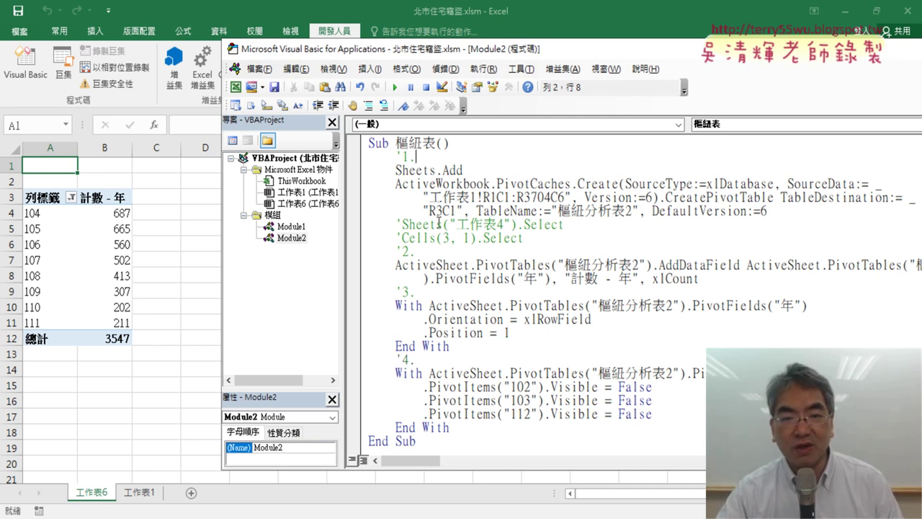
{"action": "left_click", "coordinate": [429, 359]}
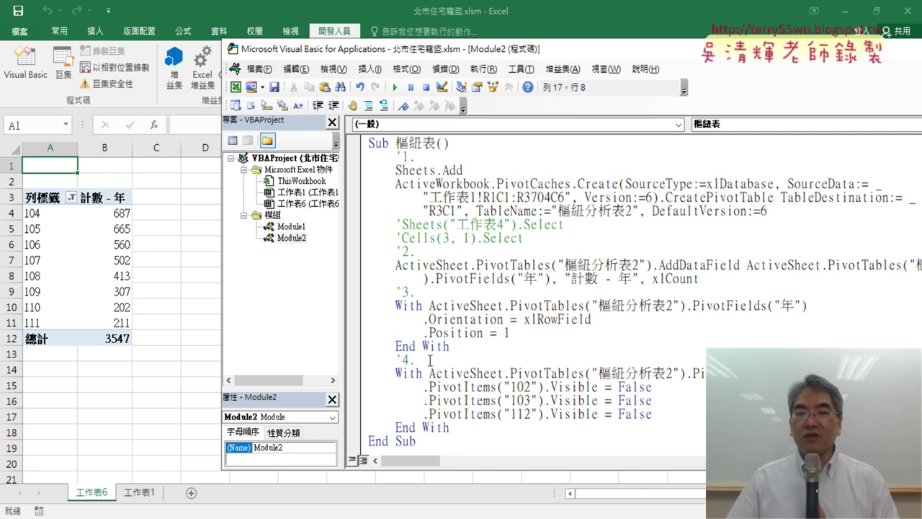